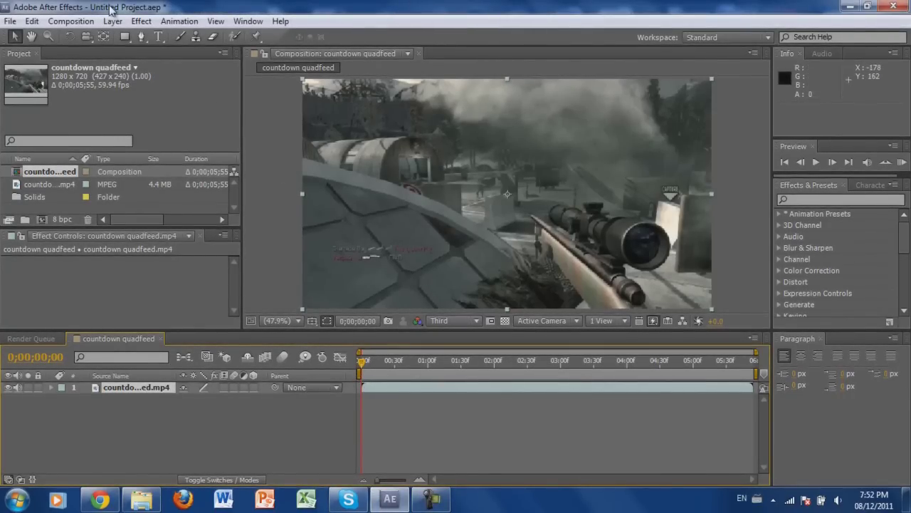
Create a yellow FFCC00 solid and scale it into a thin 112% by 4% bar
left_click(142, 22)
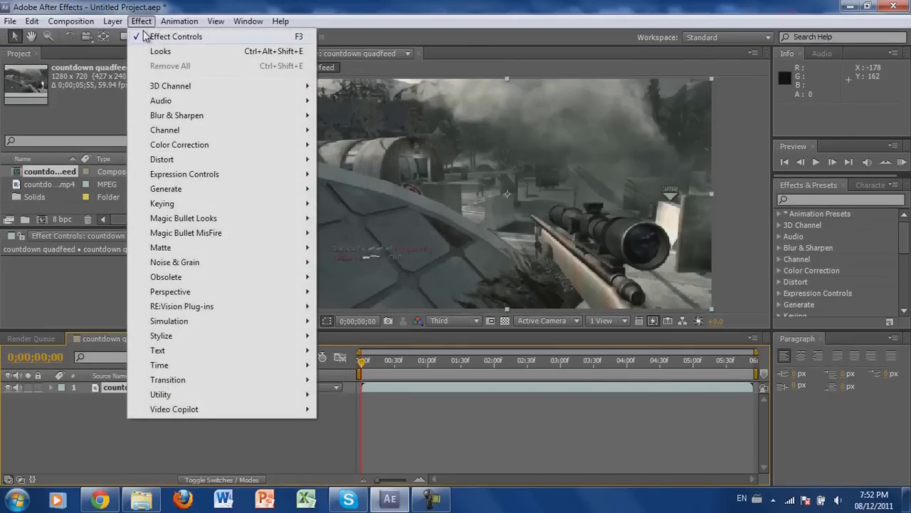
left_click(141, 11)
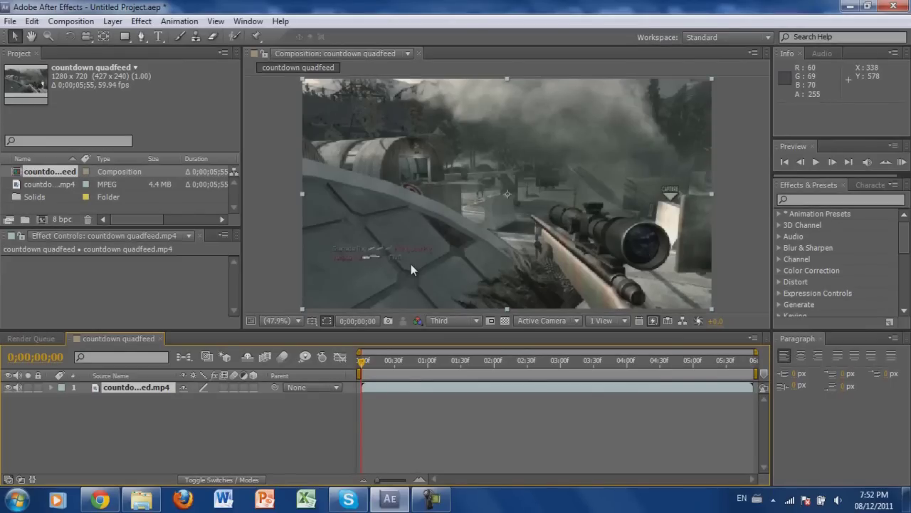
left_click(113, 20)
mouse_move(129, 36)
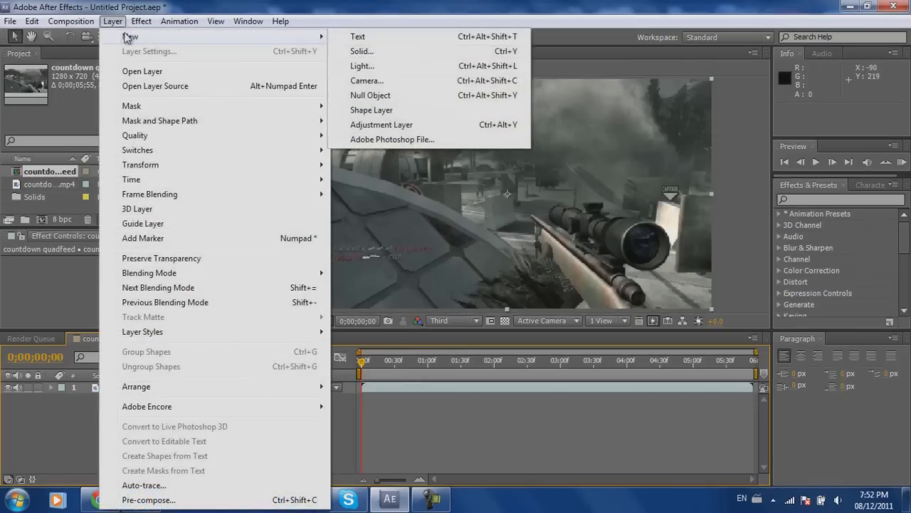
left_click(379, 51)
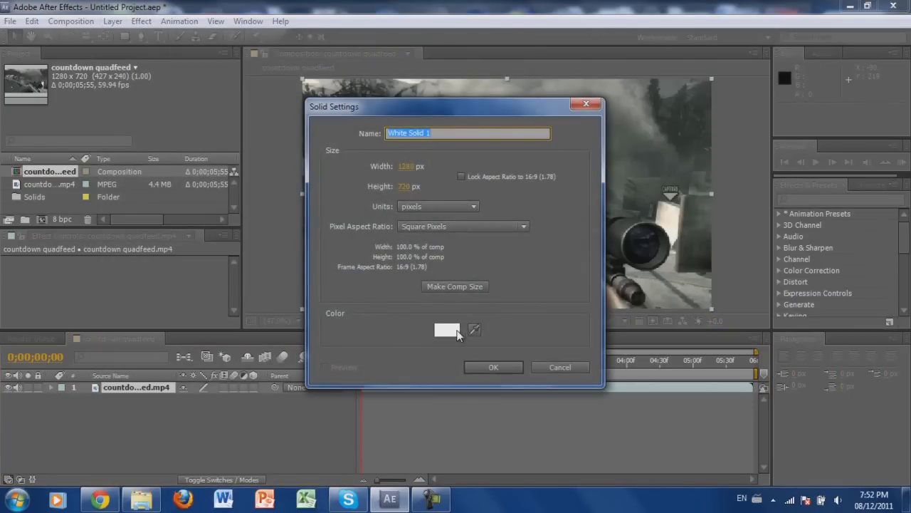
left_click(447, 329)
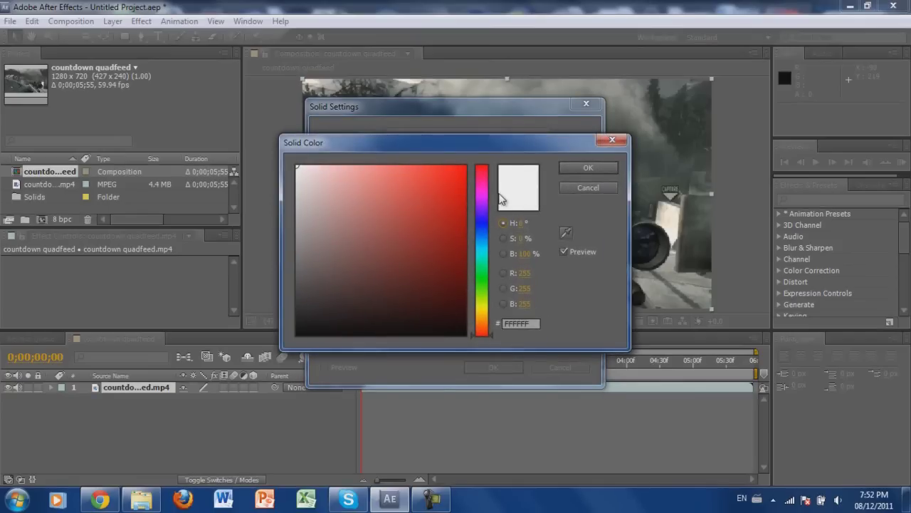
left_click_drag(487, 287, 485, 311)
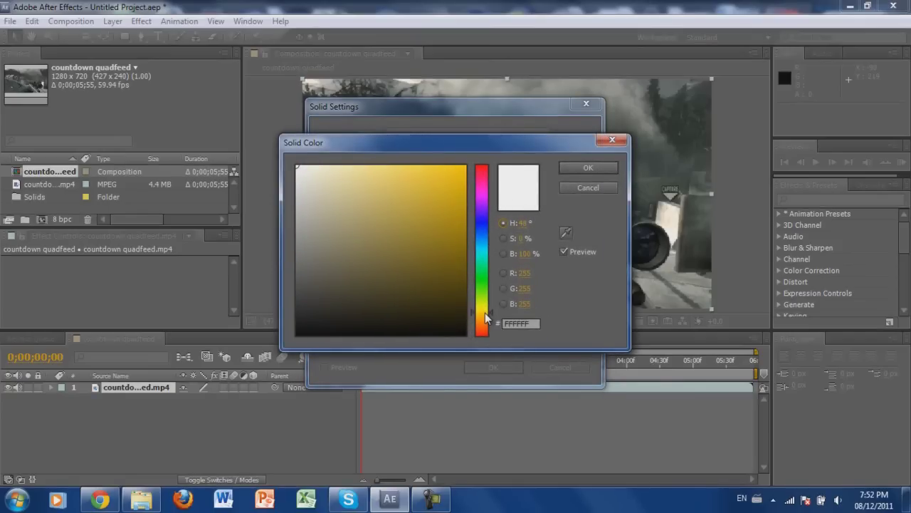
left_click_drag(425, 235, 489, 150)
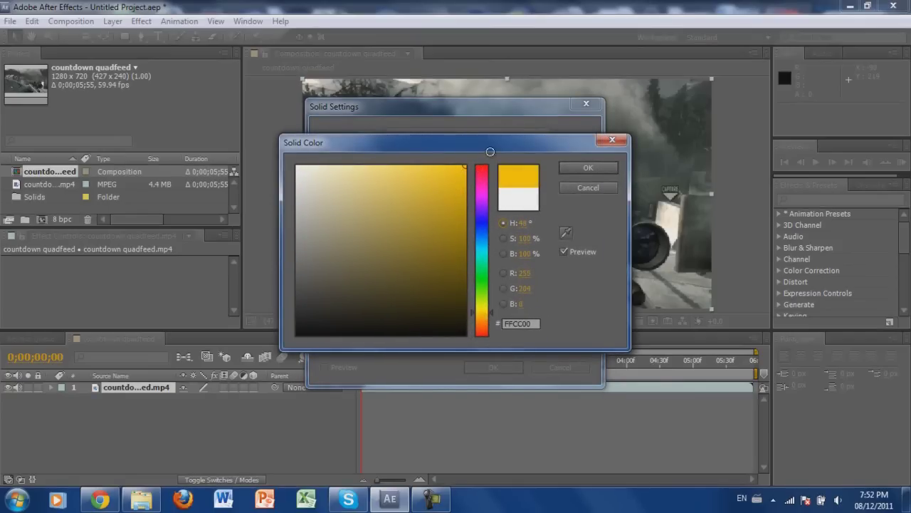
left_click(601, 168)
left_click(478, 364)
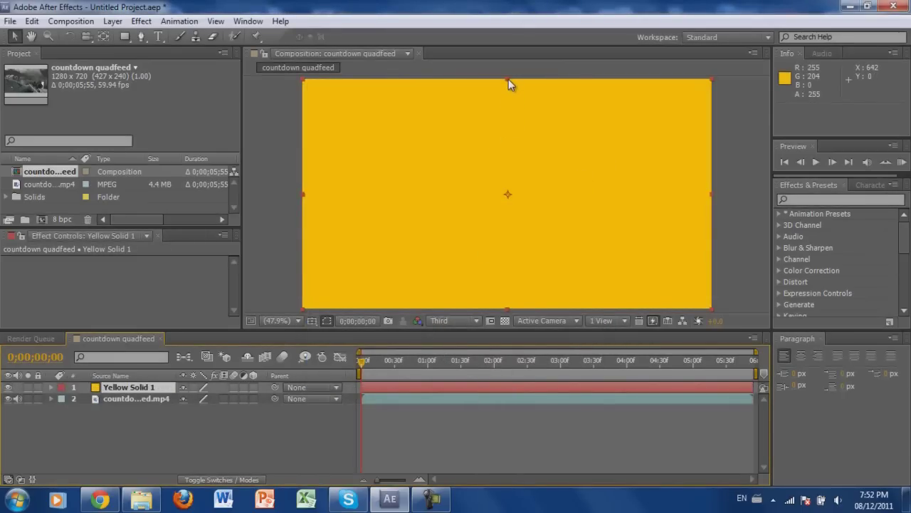
left_click_drag(507, 79, 462, 258)
left_click_drag(301, 256, 276, 260)
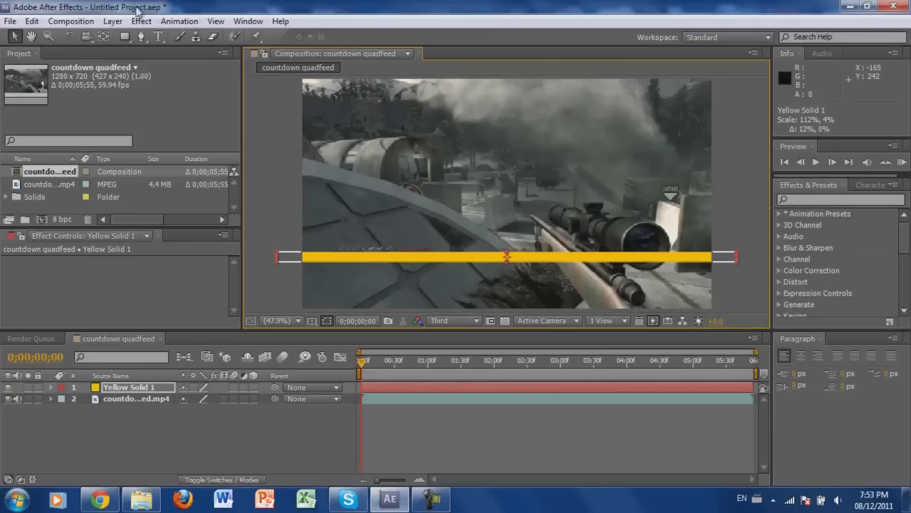
Create a new pure white FFFFFF solid layer
left_click(114, 22)
mouse_move(149, 36)
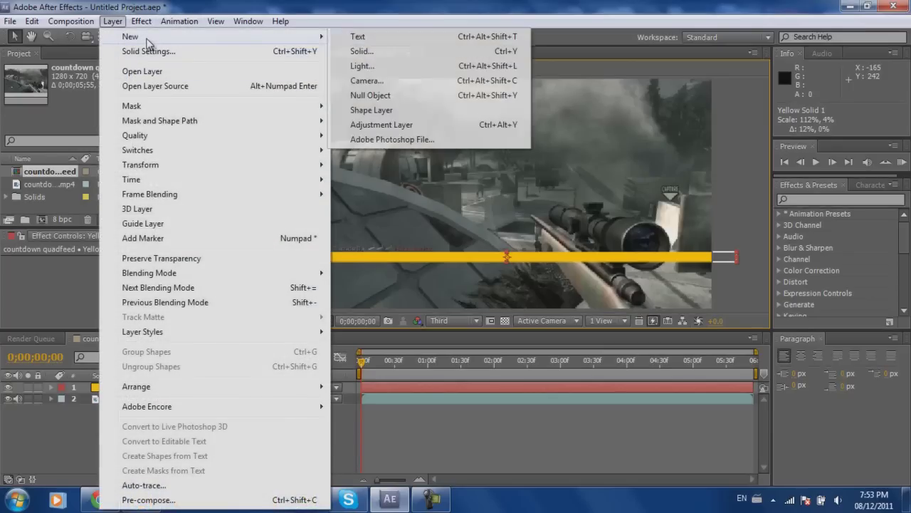
left_click(431, 50)
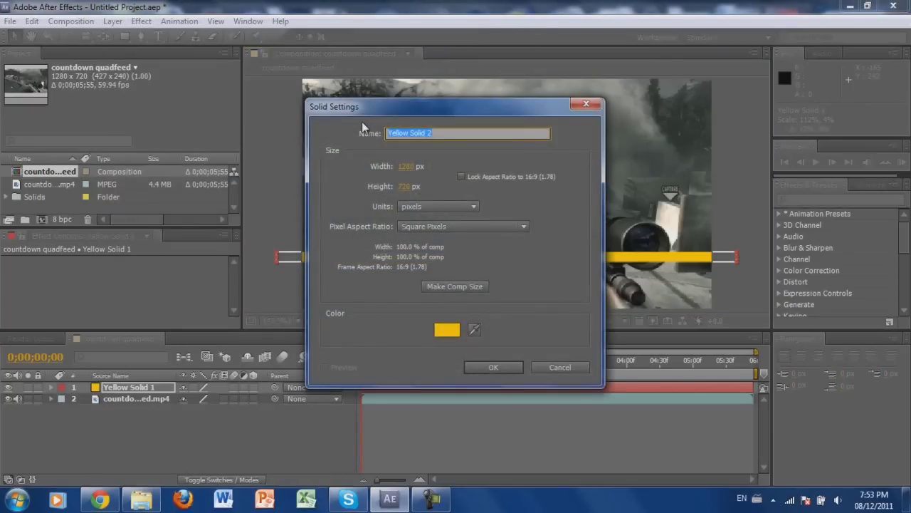
left_click(447, 331)
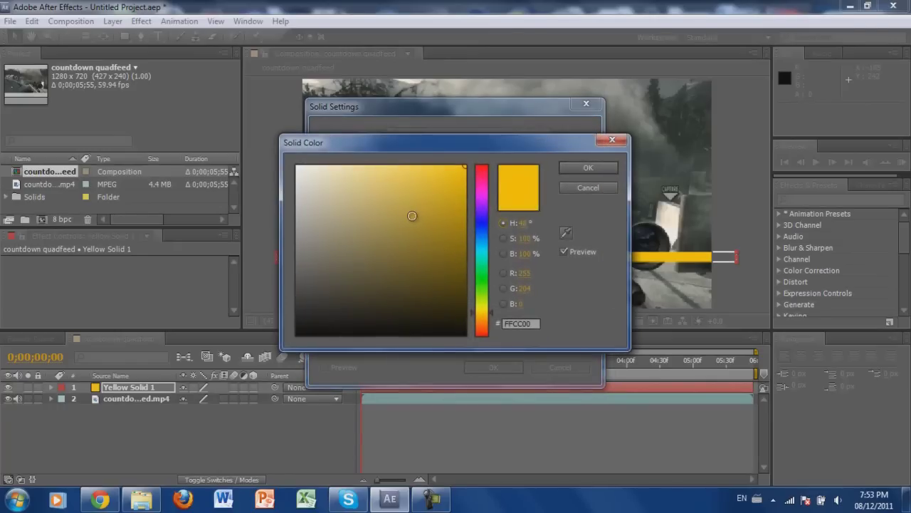
left_click_drag(368, 193, 253, 146)
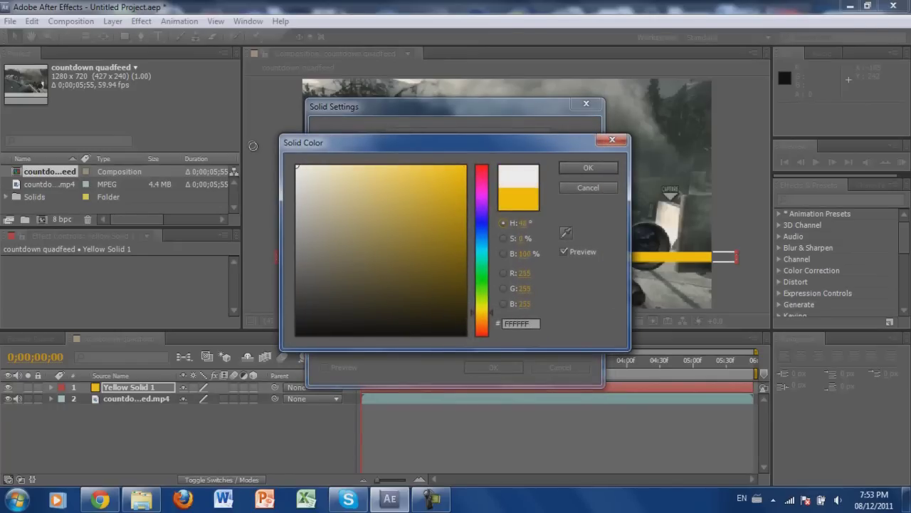
left_click(606, 168)
left_click(481, 362)
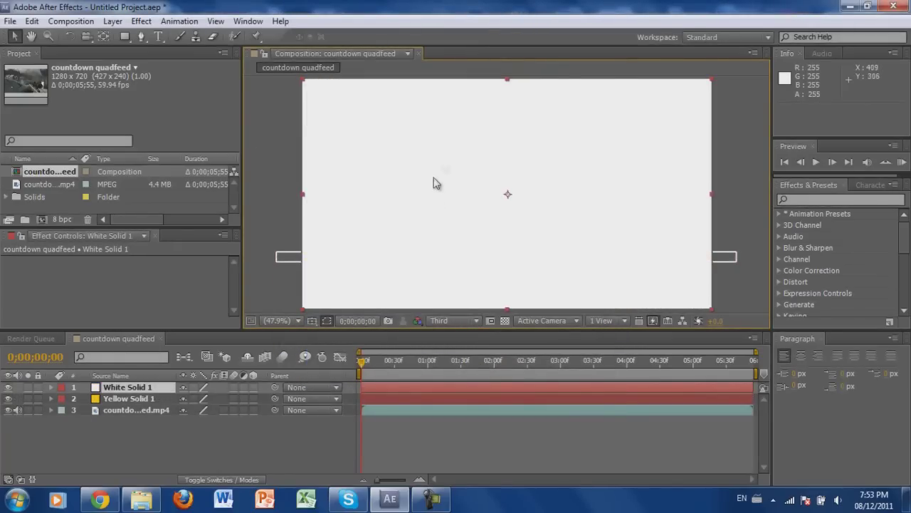
Flatten the white solid to 114% by 4% and park it off-frame right at 2011.1, 585.4
left_click_drag(507, 80, 494, 268)
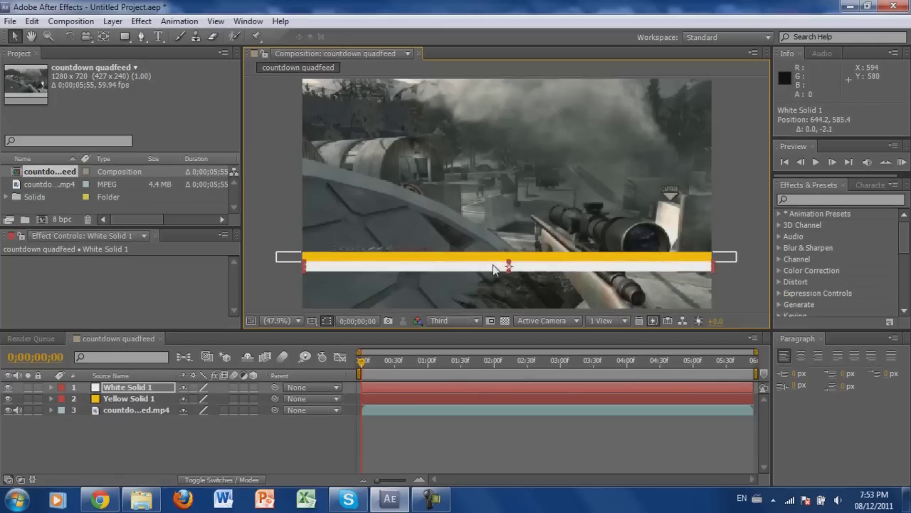
left_click_drag(306, 269, 278, 274)
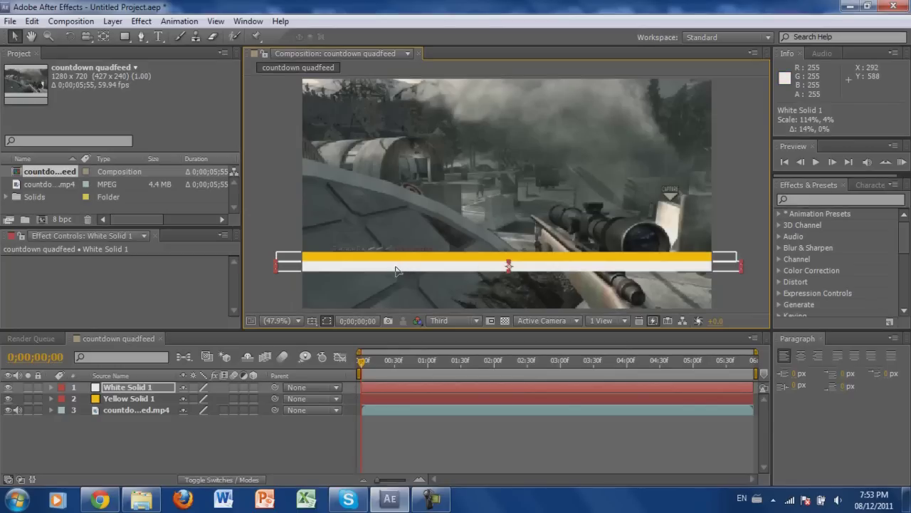
left_click_drag(396, 270, 834, 269)
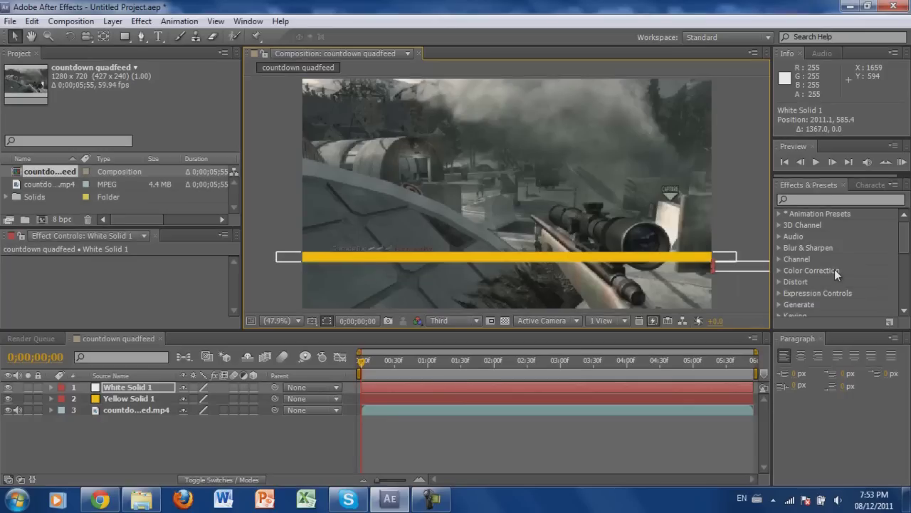
Move the yellow bar off the left edge to -727.0, 556.2 and expand both solids' properties
left_click_drag(629, 259, 192, 284)
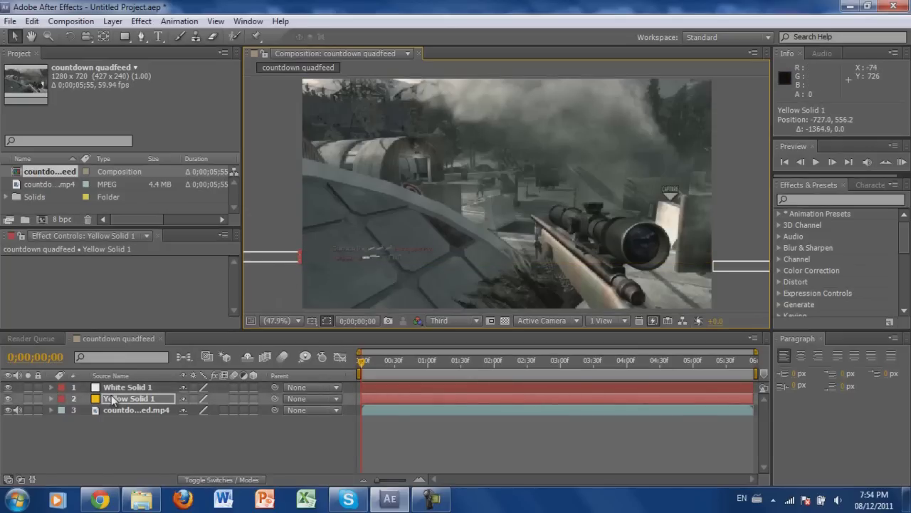
left_click(50, 387)
left_click(50, 410)
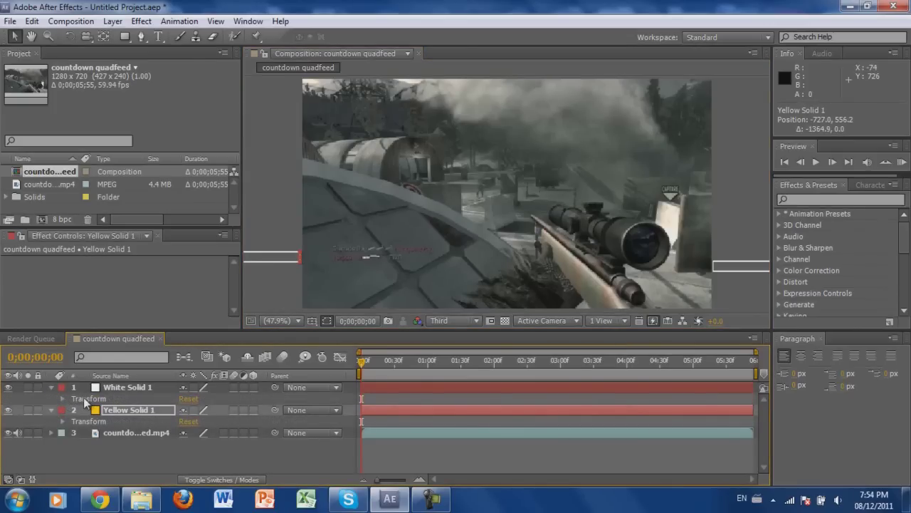
Enable Position keyframing on both Yellow Solid 1 and White Solid 1
left_click(64, 398)
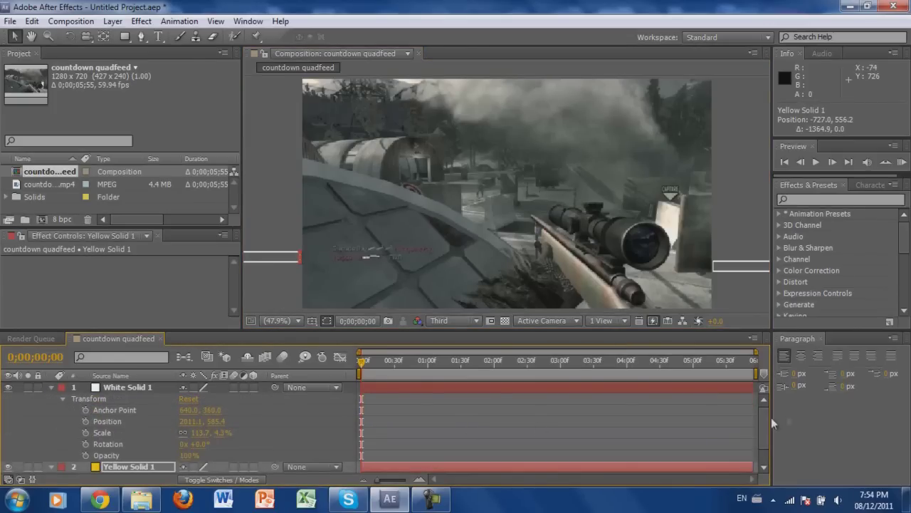
scroll(759, 434, "down", 2)
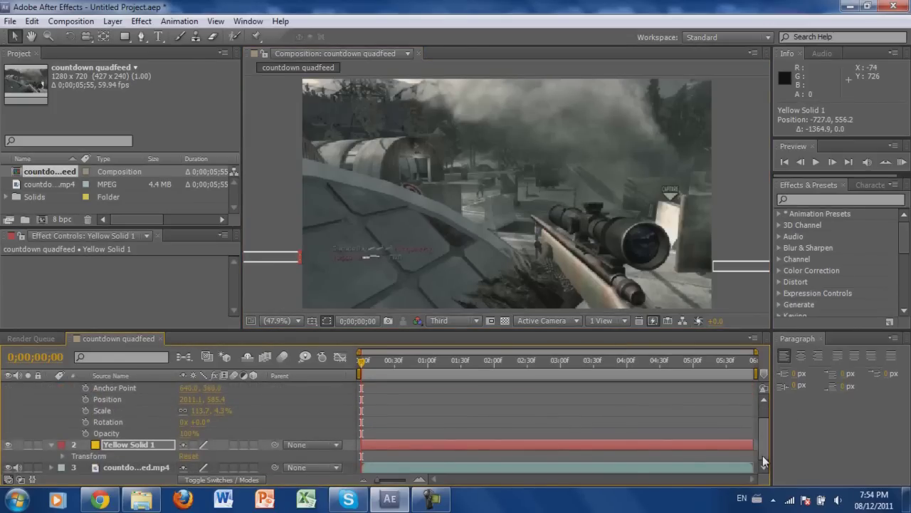
left_click(63, 456)
left_click(90, 435)
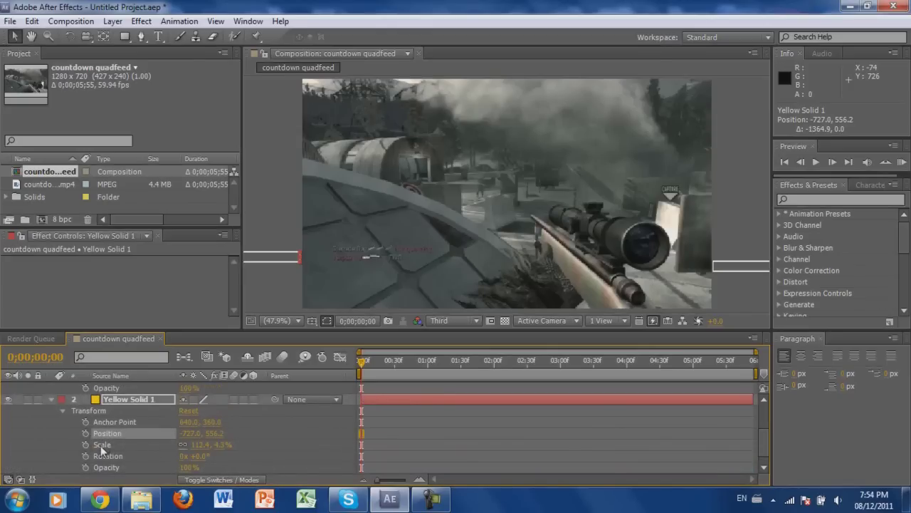
left_click(85, 433)
scroll(763, 425, "up", 3)
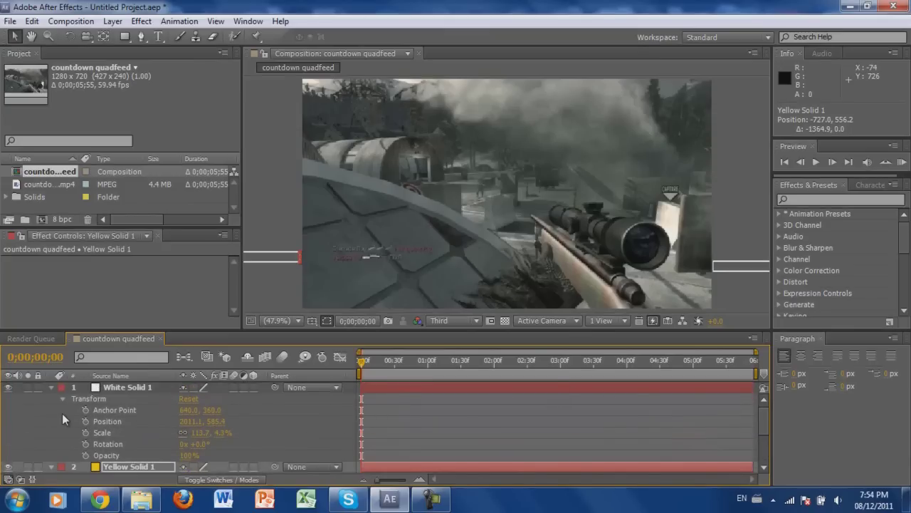
left_click(85, 420)
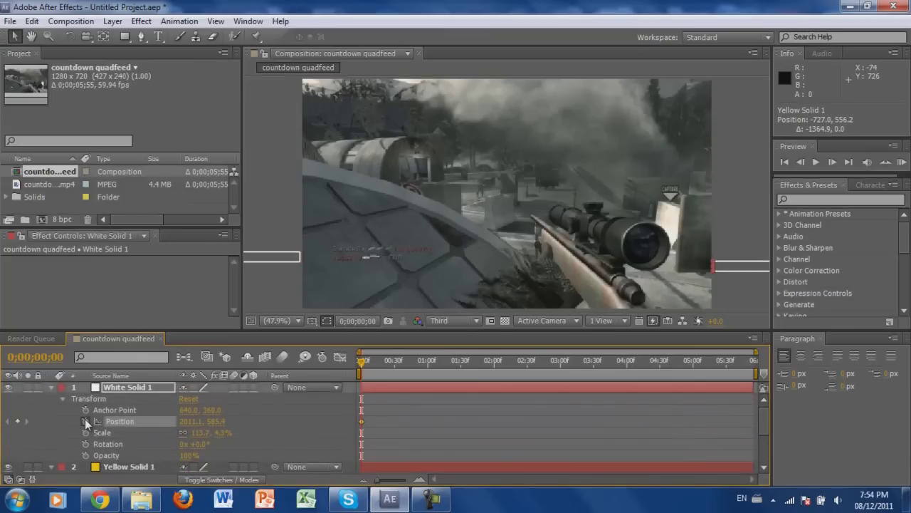
At frame 10, slide the yellow bar into the frame
left_click_drag(360, 361, 372, 370)
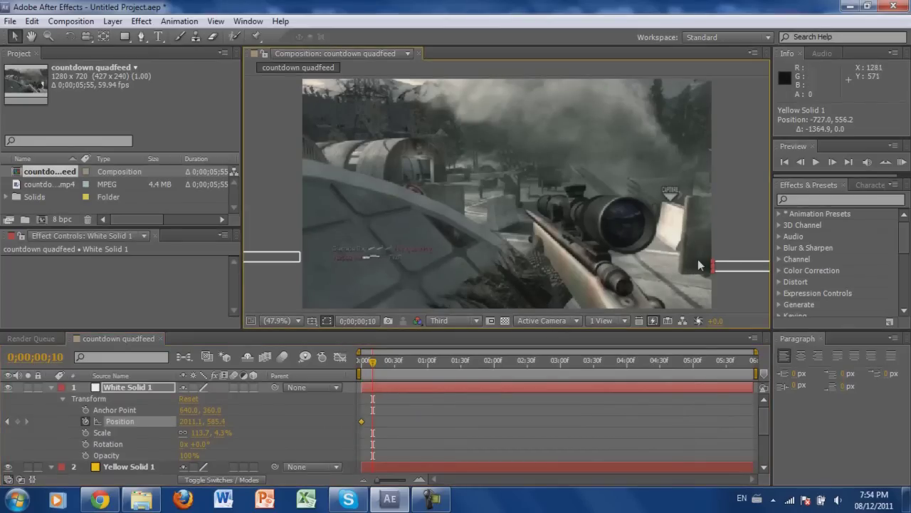
key("Tab")
left_click(278, 258)
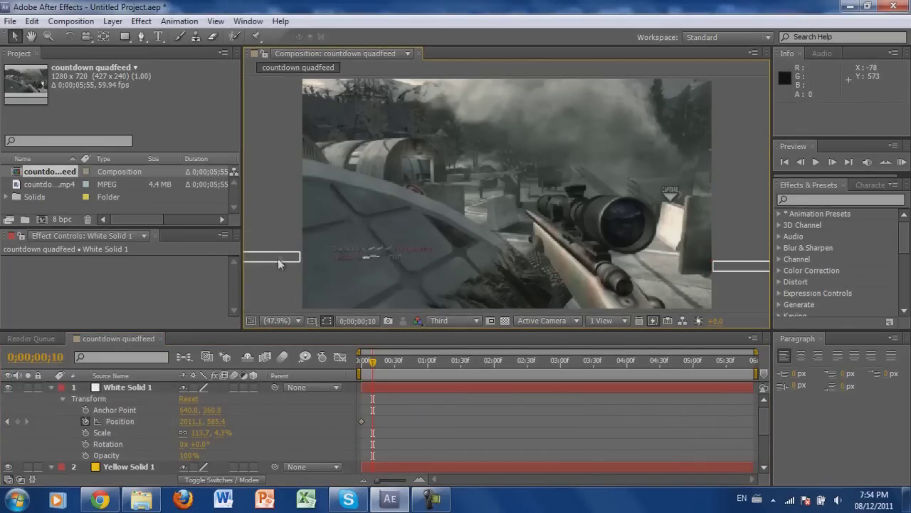
left_click_drag(278, 259, 689, 258)
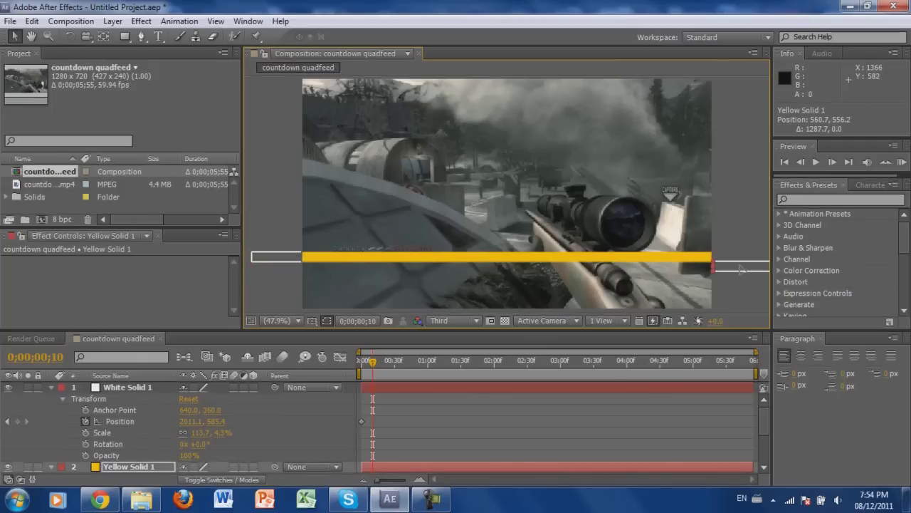
At frame 10, bring the white bar in to 717.2, 585.4 under the yellow bar, then return to frame 0
left_click_drag(741, 269, 328, 287)
key("ctrl+z")
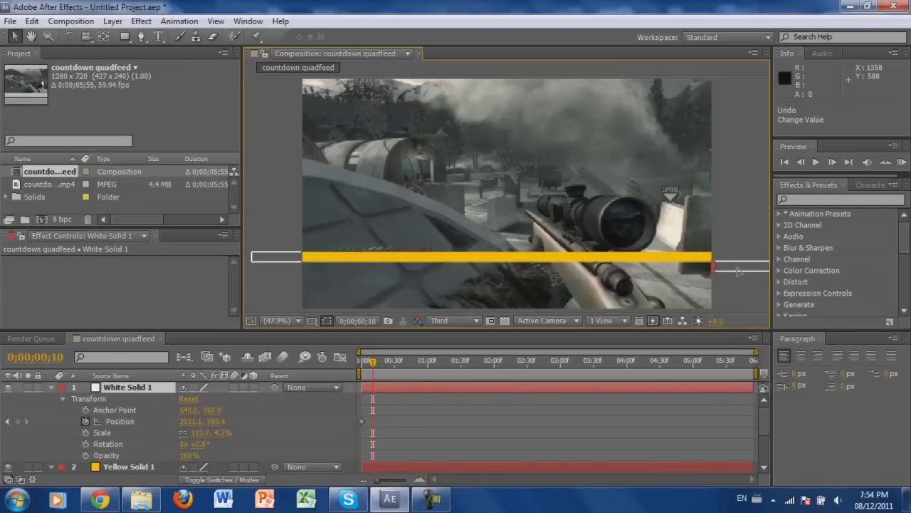
left_click_drag(739, 271, 325, 291)
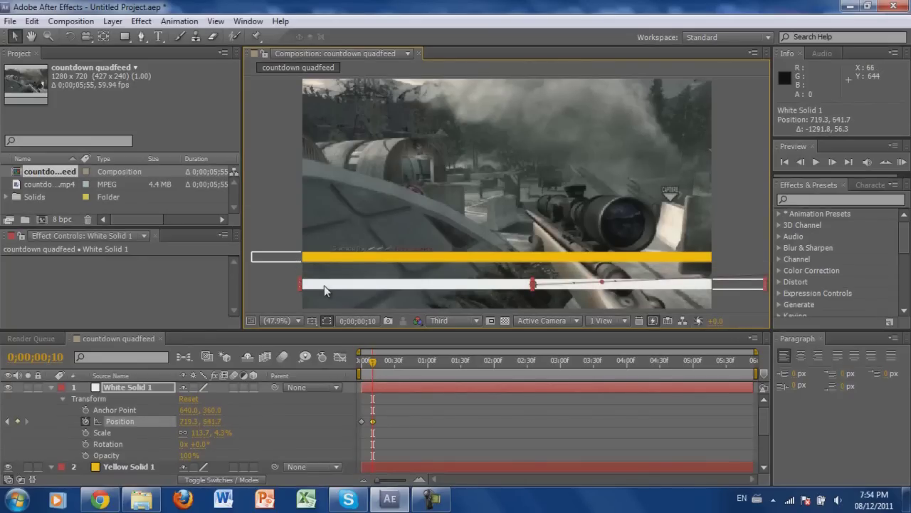
key("ctrl+z")
left_click_drag(734, 269, 319, 272)
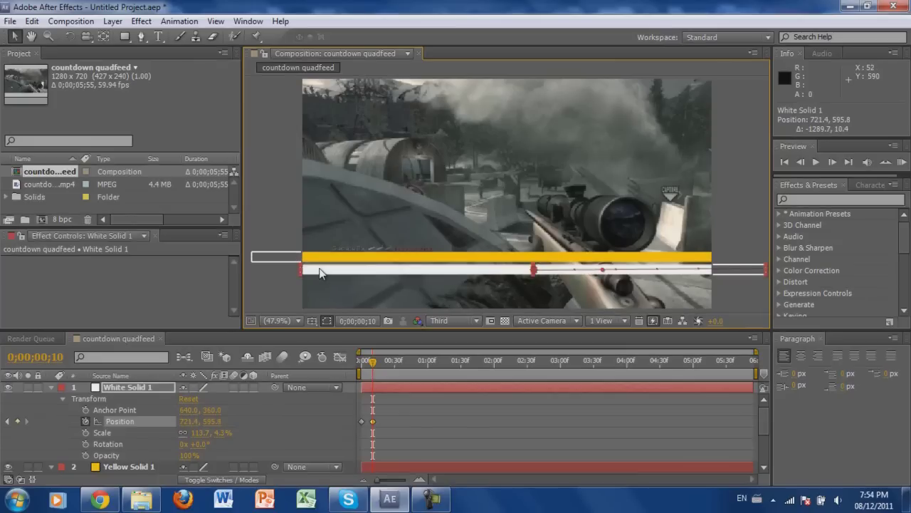
key("ctrl+z")
left_click_drag(738, 269, 323, 271)
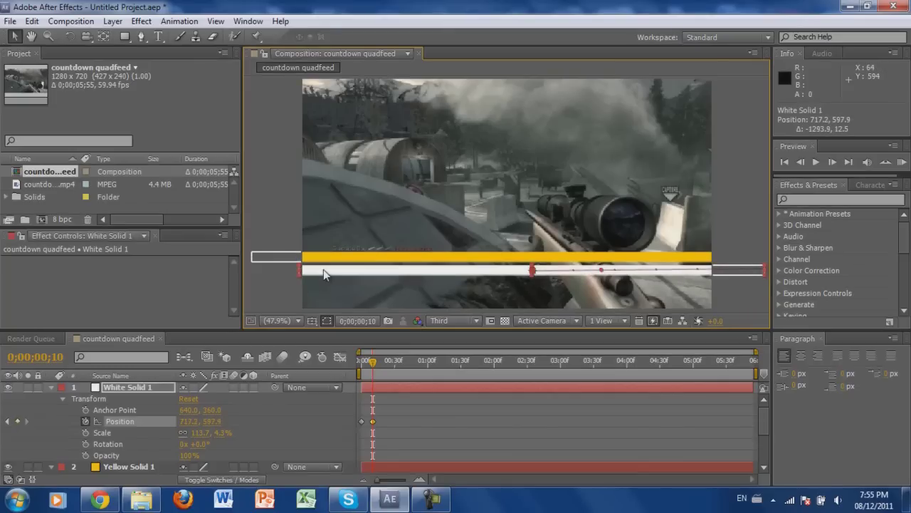
left_click_drag(323, 269, 322, 266)
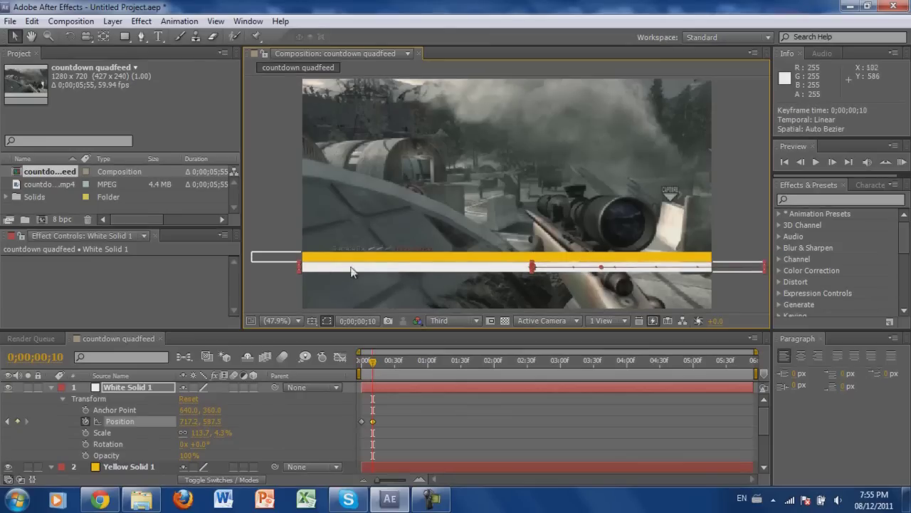
left_click_drag(507, 271, 508, 270)
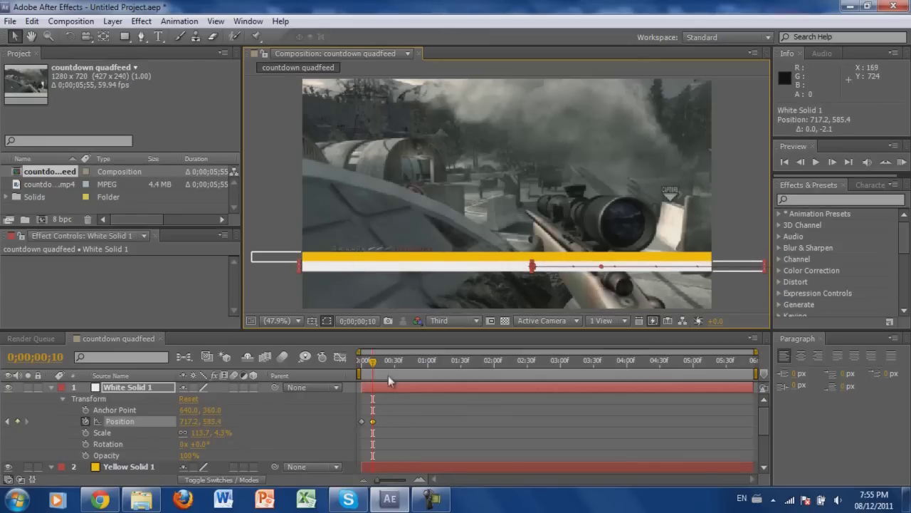
left_click_drag(373, 364, 346, 363)
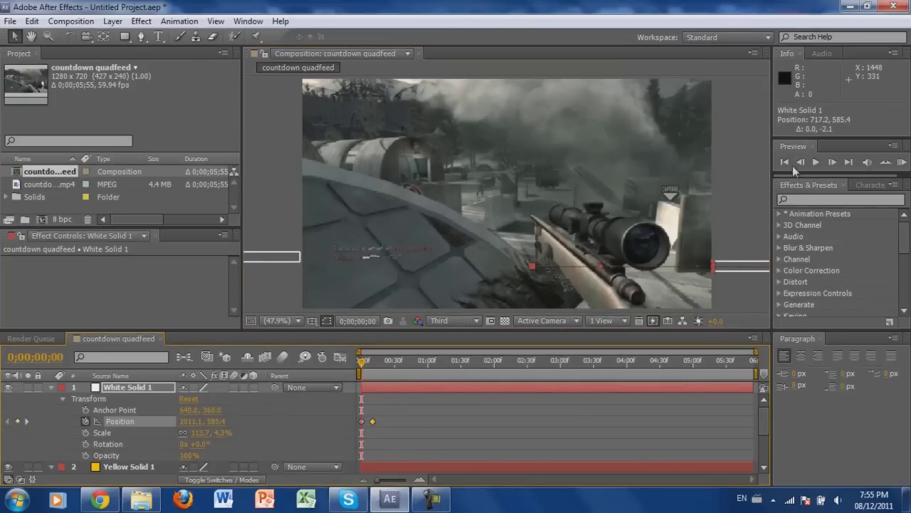
Preview the slide-in, then raise the yellow bar away from the white bar
left_click(817, 163)
left_click(817, 163)
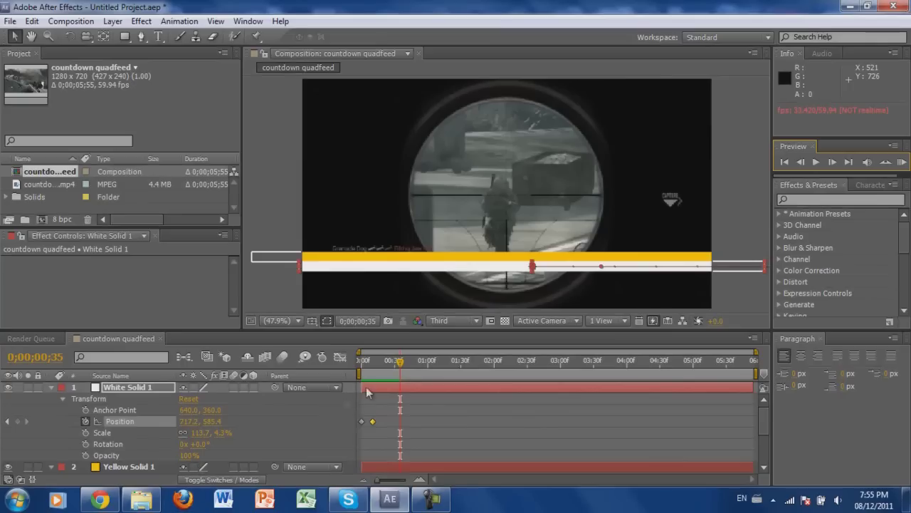
left_click_drag(400, 363, 382, 375)
left_click(500, 258)
left_click_drag(500, 256, 491, 277)
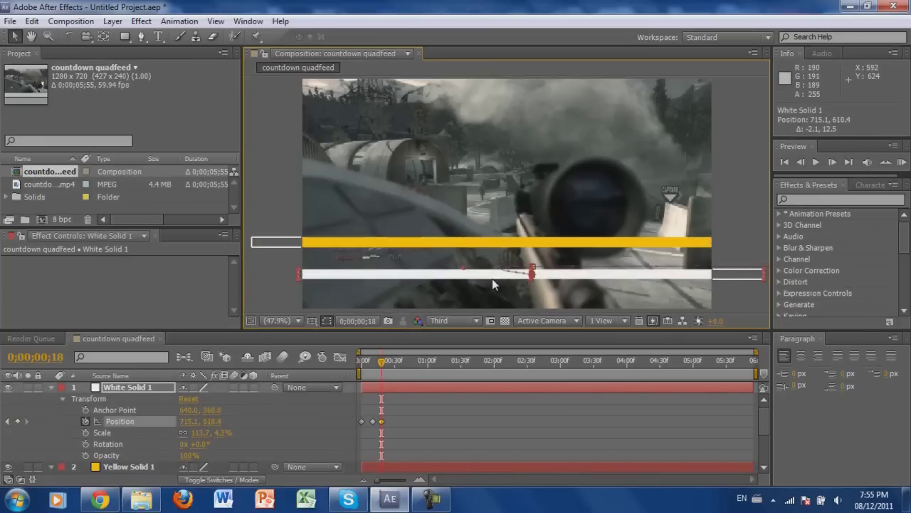
Shift the white bar's spread keyframe to frame 22 and advance to frame 42
left_click_drag(378, 421, 386, 423)
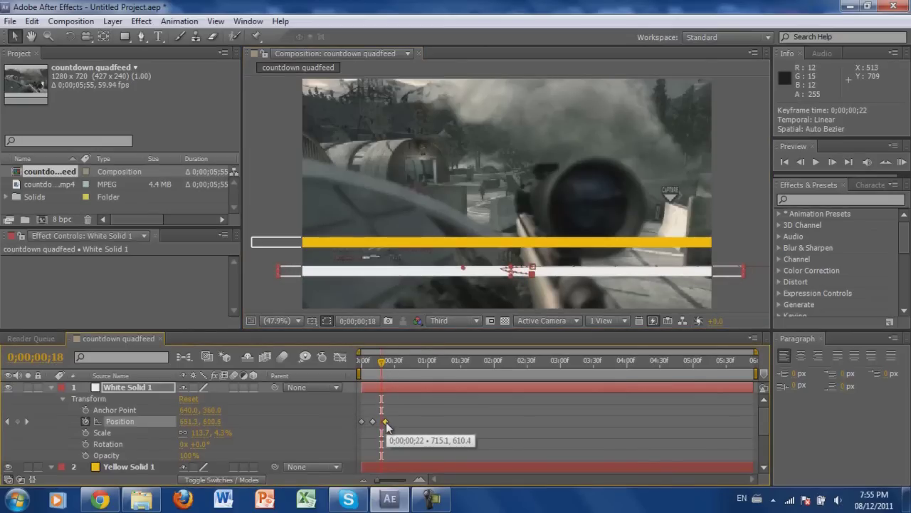
left_click(386, 363)
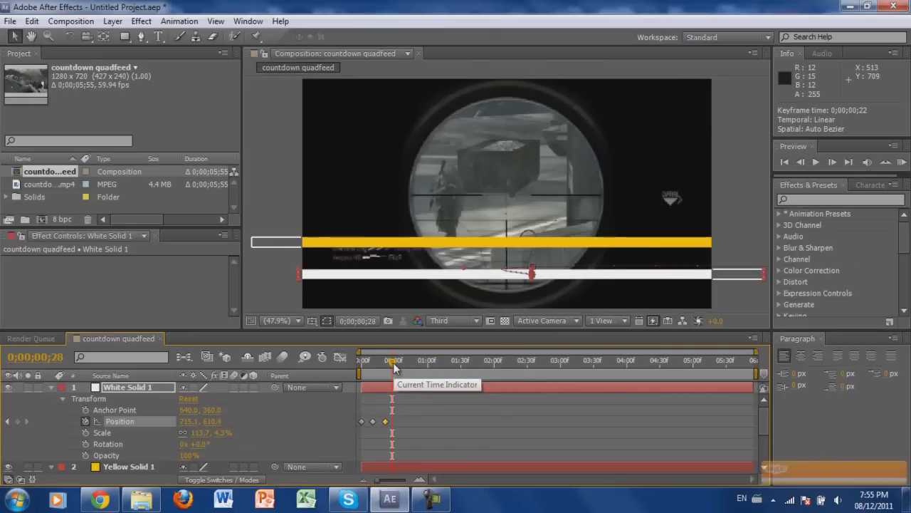
left_click_drag(393, 365, 398, 364)
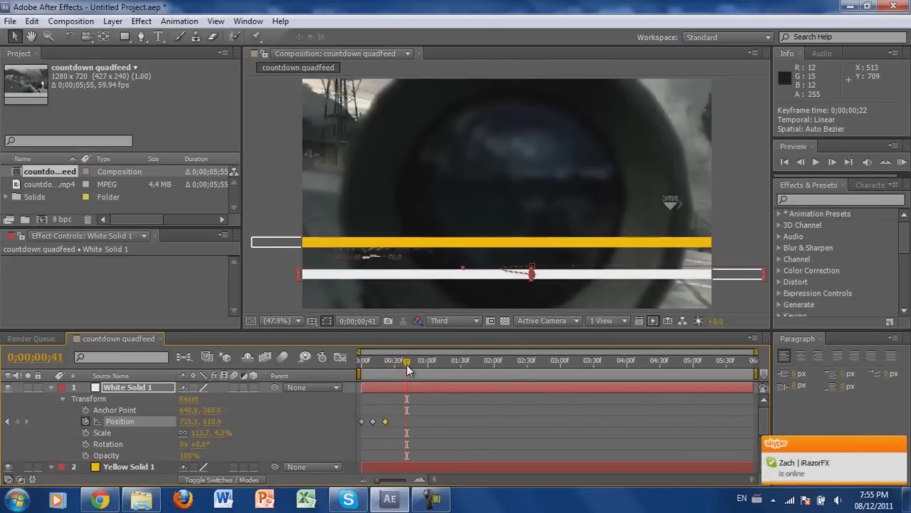
left_click_drag(407, 365, 408, 366)
Hold both bars' positions at frame 42, then lower the yellow bar to 554.4, 549.9 at frame 47
left_click(17, 421)
left_click_drag(765, 416, 766, 439)
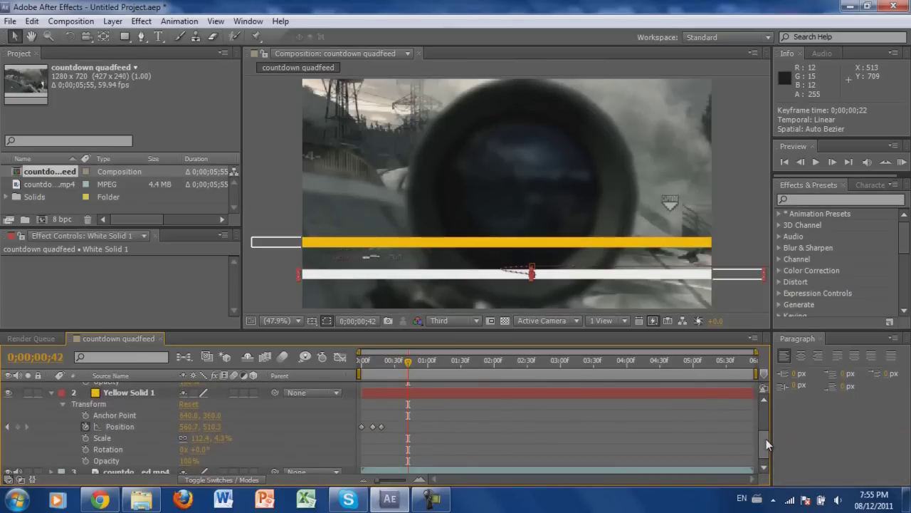
left_click(18, 426)
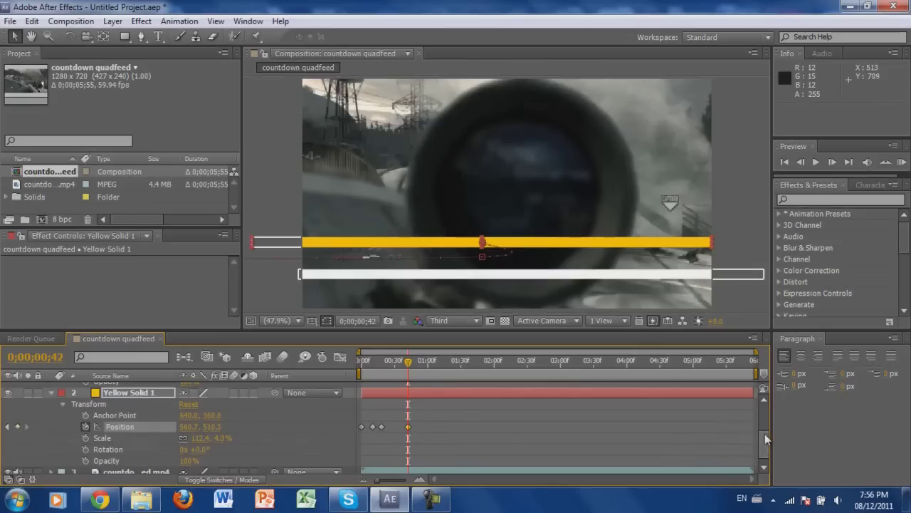
left_click_drag(766, 441, 764, 411)
left_click_drag(408, 361, 413, 362)
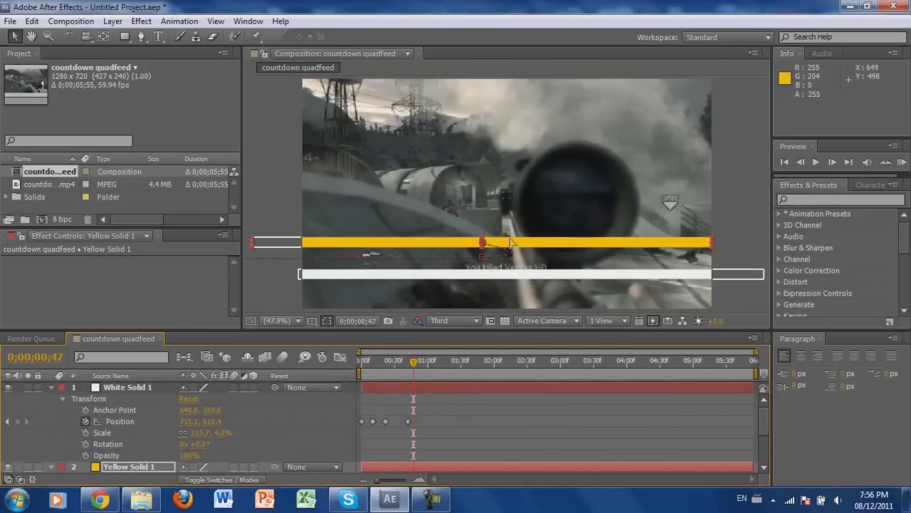
left_click_drag(511, 243, 506, 255)
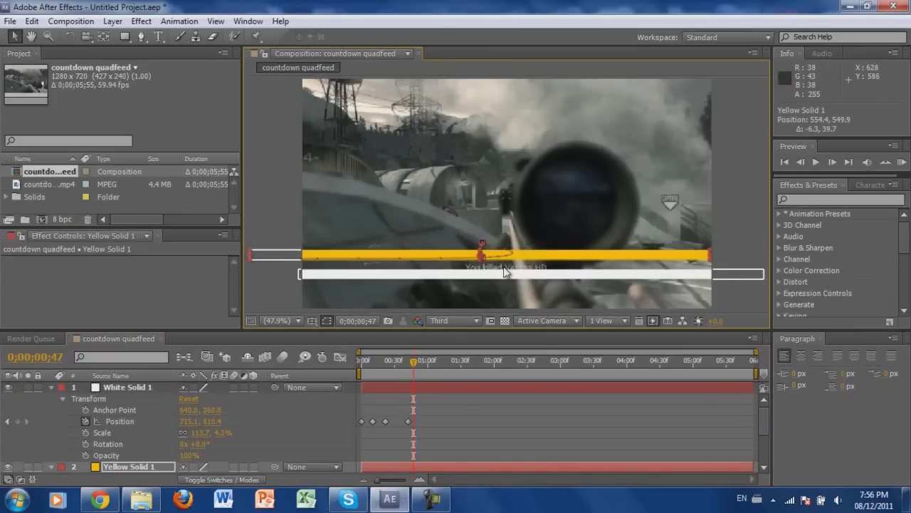
At frame 47, raise the white bar back up to meet the yellow bar
left_click(503, 274)
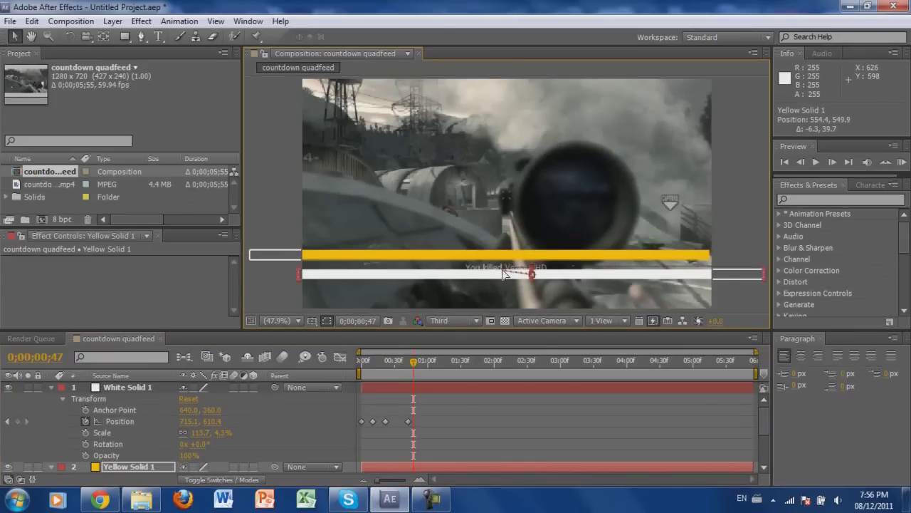
left_click_drag(503, 274, 504, 265)
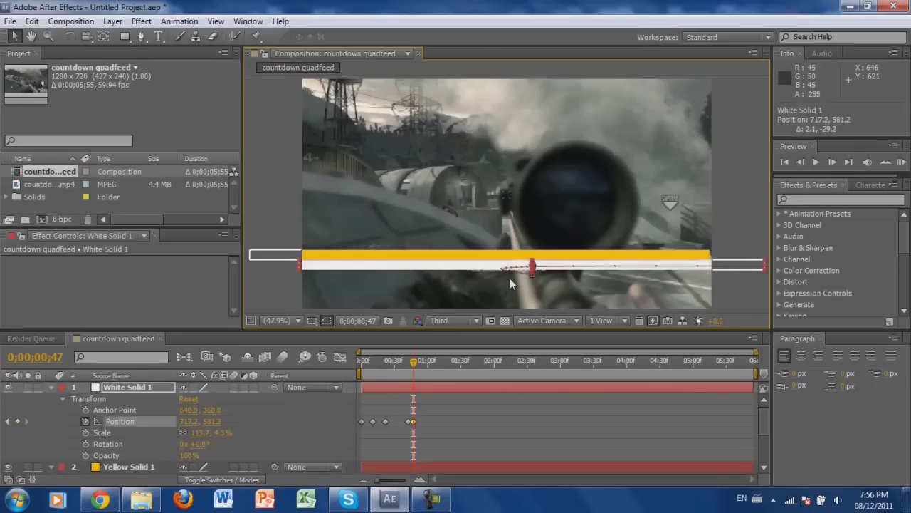
left_click_drag(414, 361, 419, 365)
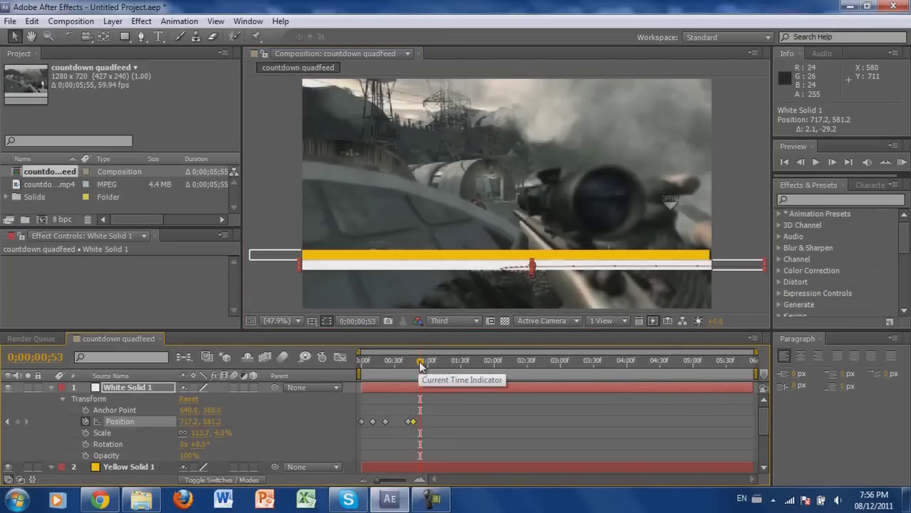
left_click(420, 364)
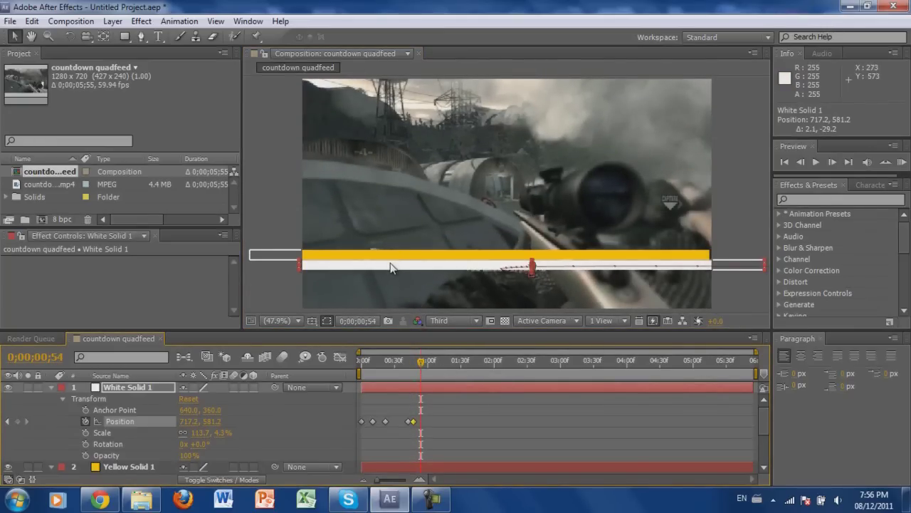
At frame 54, send white off right to 2017.4, 581.2 and yellow off left to -727.0, 549.9
left_click_drag(390, 266, 838, 299)
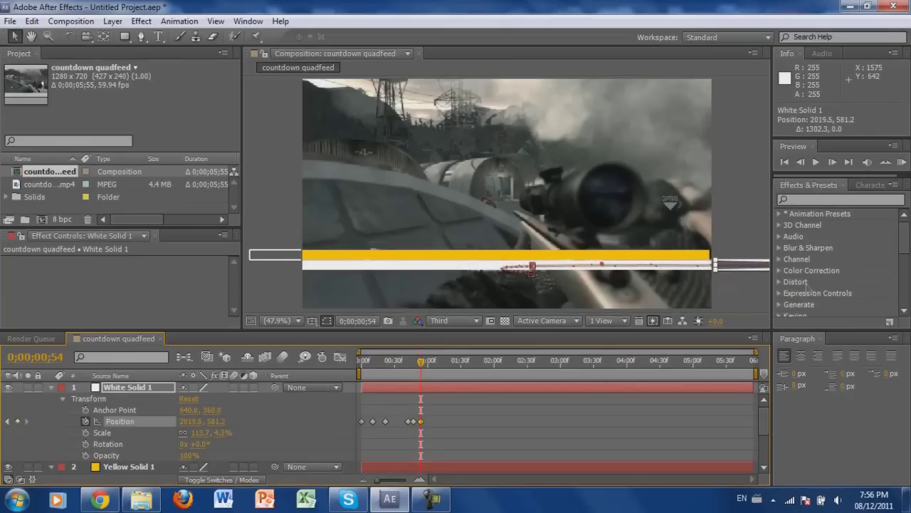
left_click_drag(707, 265, 281, 264)
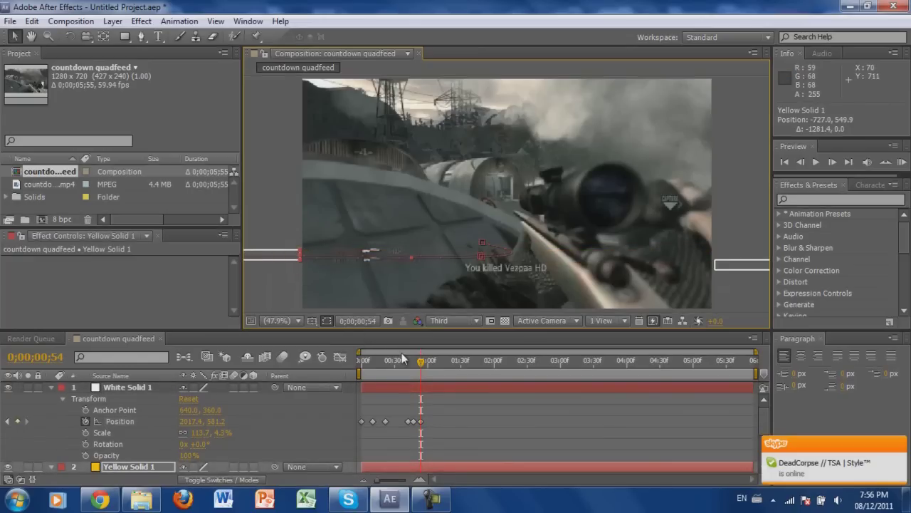
key("Home")
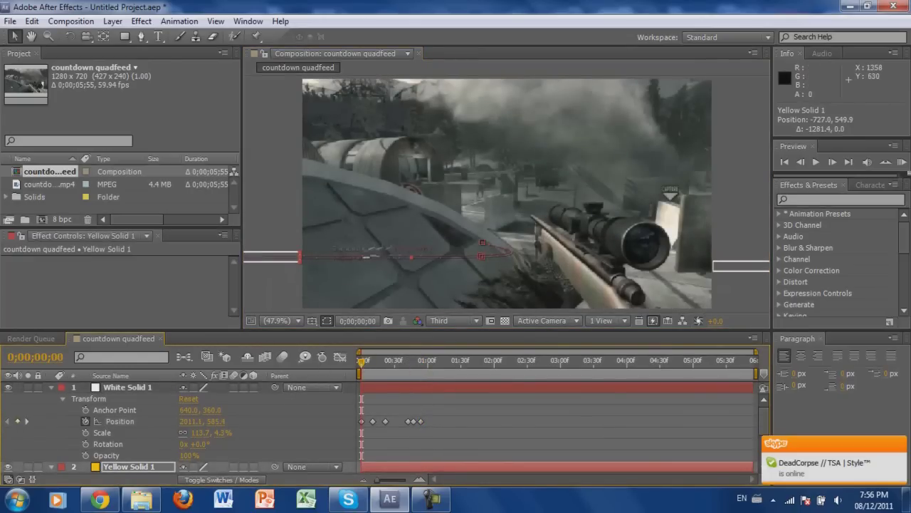
Play and scrub through the bars' slide-in and exit animation, then select the Type tool
left_click(816, 163)
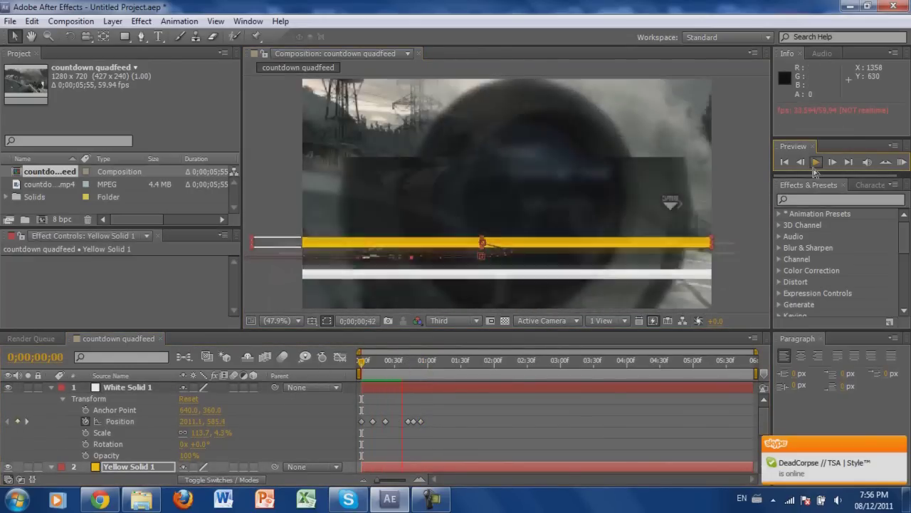
left_click(816, 164)
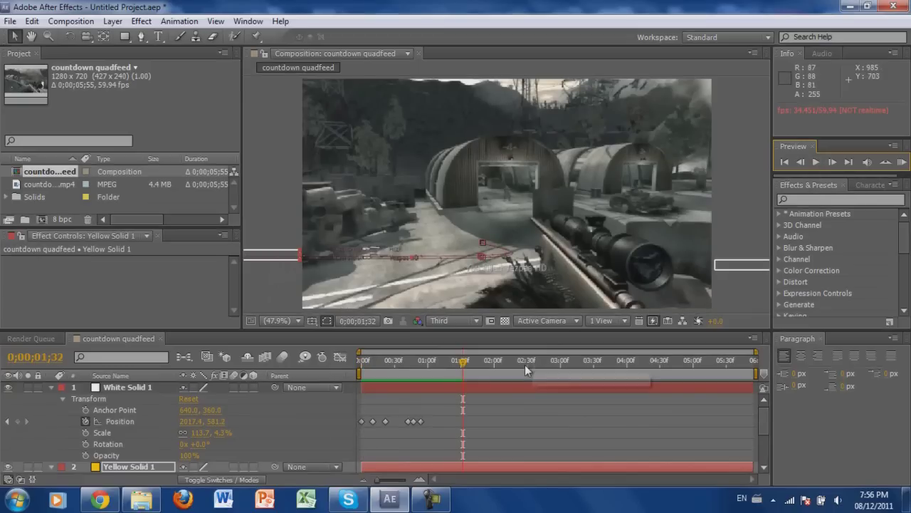
left_click(362, 361)
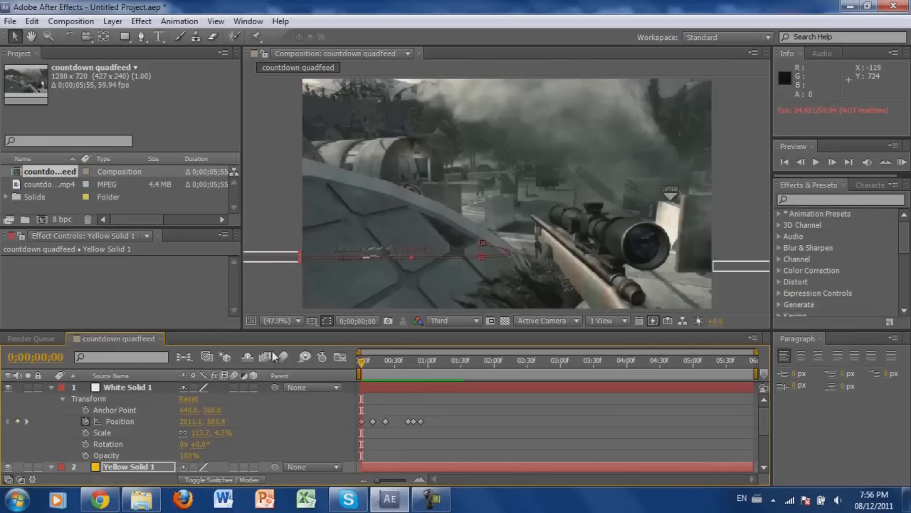
left_click(387, 372)
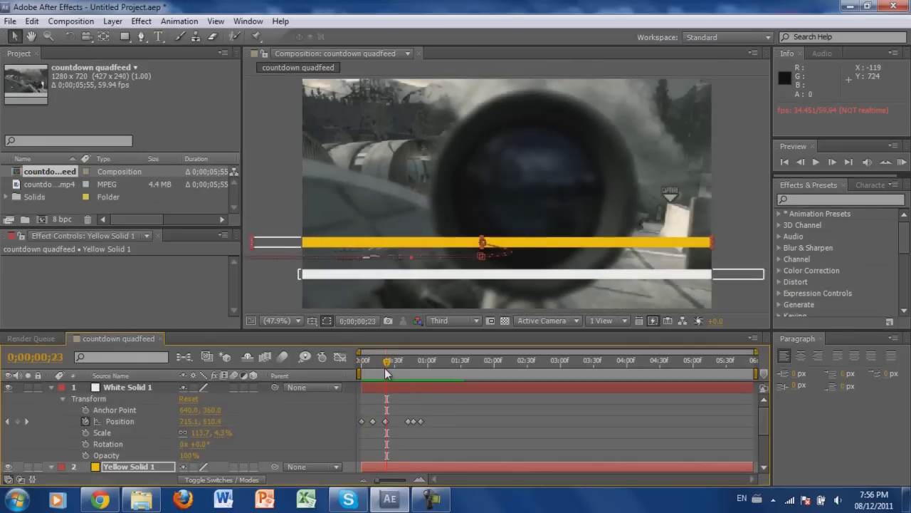
left_click_drag(385, 367, 373, 364)
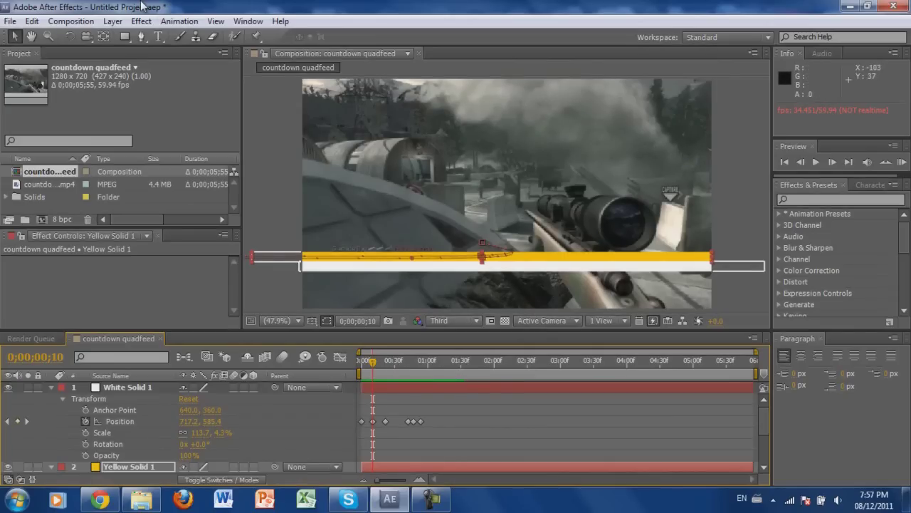
left_click(158, 37)
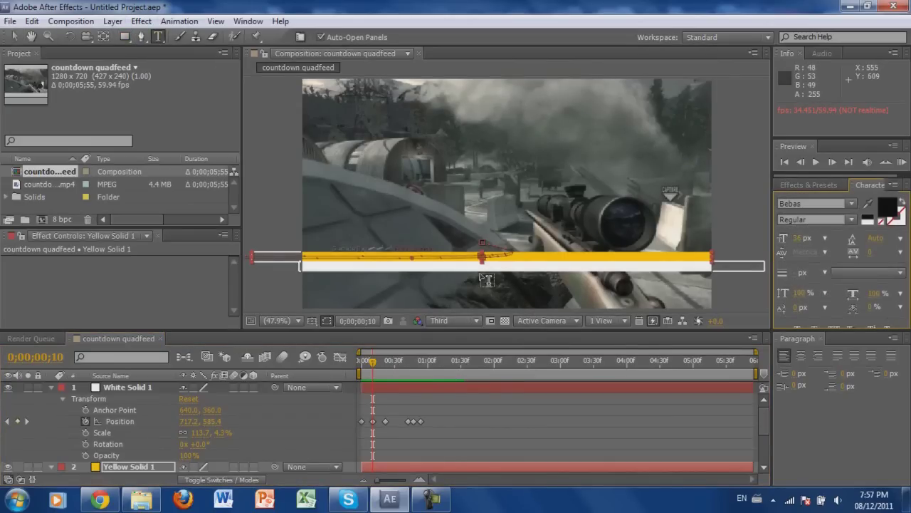
Type 'IAMITALIA' on the yellow bar, move it left and scale it up
left_click(505, 260)
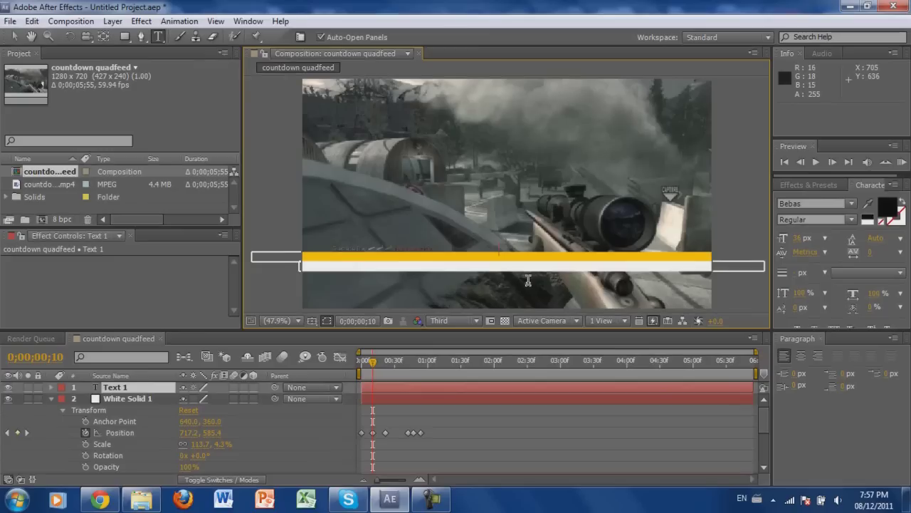
type("IAMITALIA")
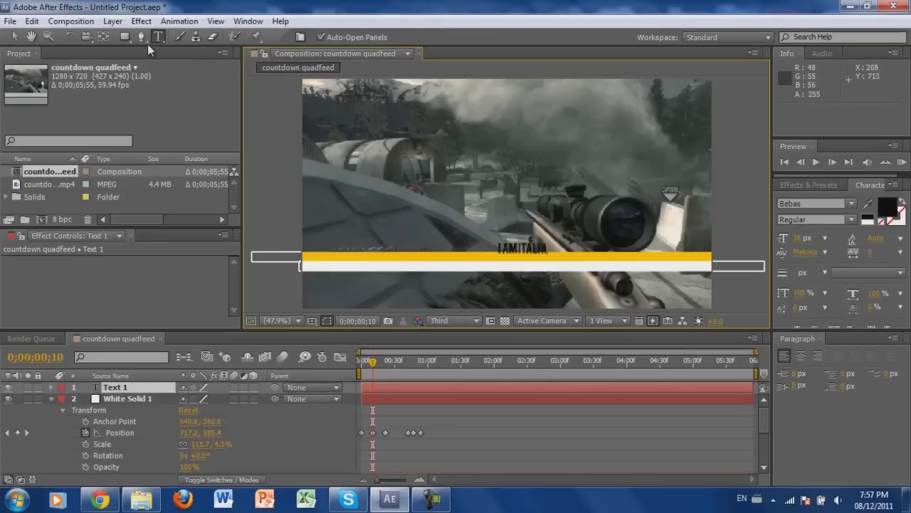
left_click(14, 36)
left_click_drag(534, 255, 505, 261)
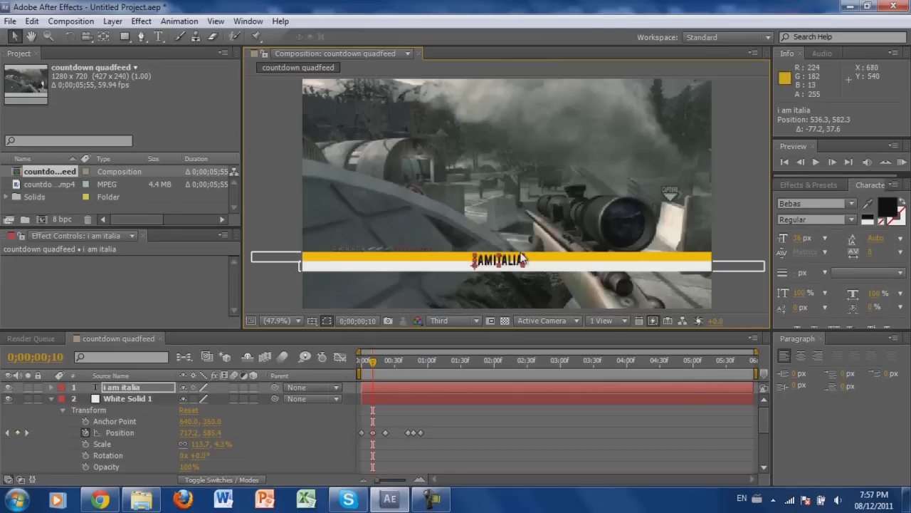
mouse_move(526, 254)
left_mouse_down()
mouse_move(534, 257)
mouse_move(524, 262)
left_mouse_up()
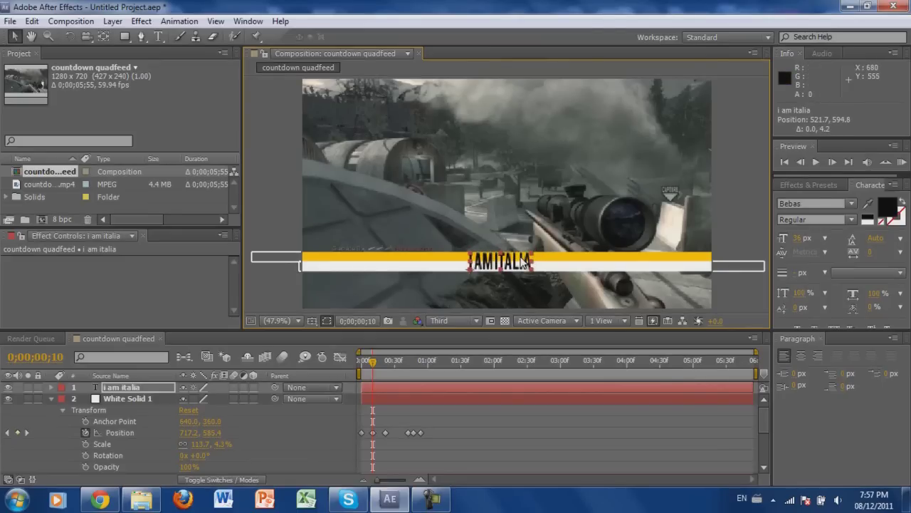
left_click(573, 246)
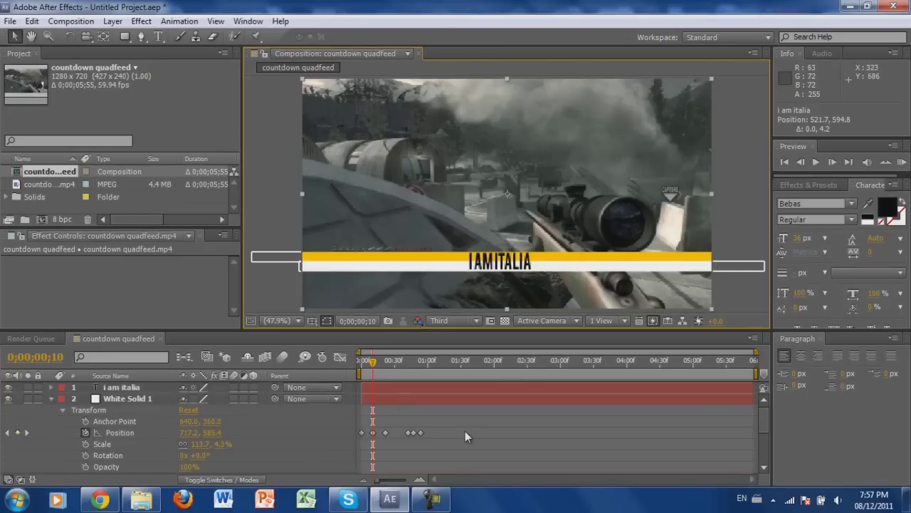
Move the i am italia layer below both solids, return to frame 0, and collapse the solids' properties
left_click(124, 388)
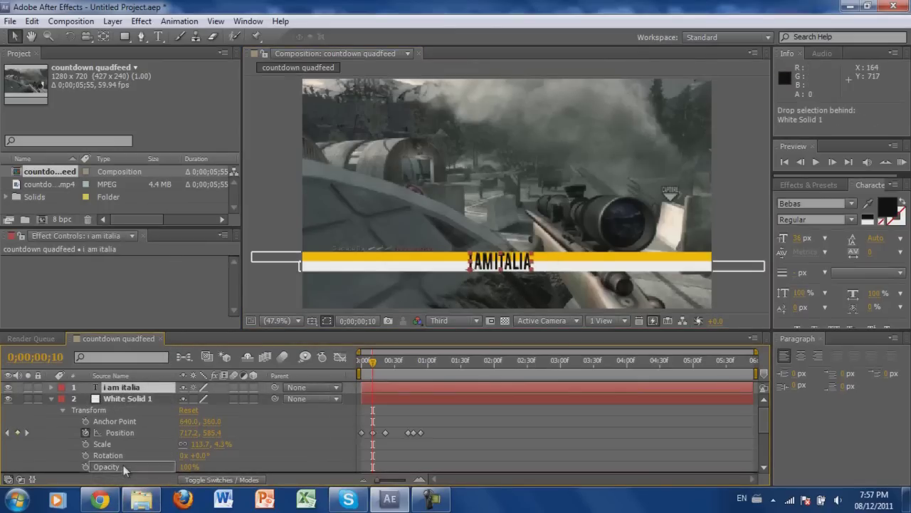
scroll(121, 467, "down", 3)
left_click_drag(122, 427, 116, 393)
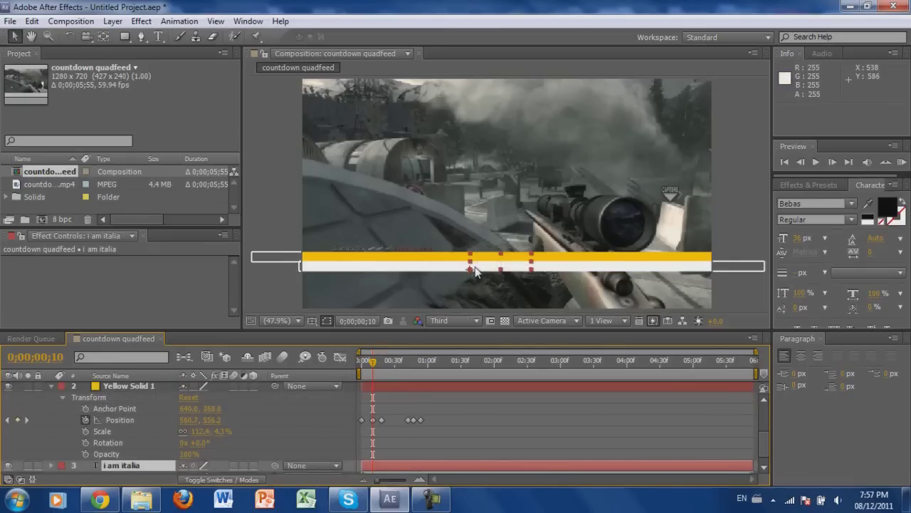
left_click_drag(351, 366, 310, 367)
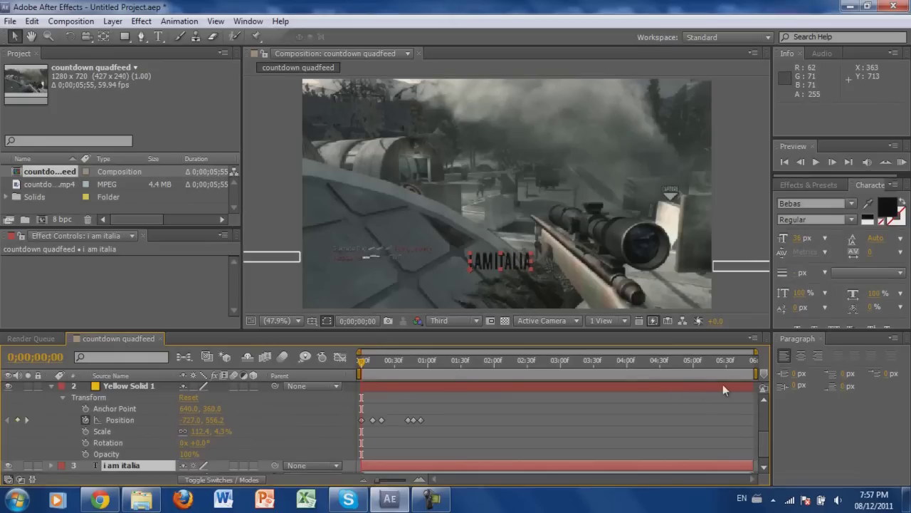
left_click(51, 386)
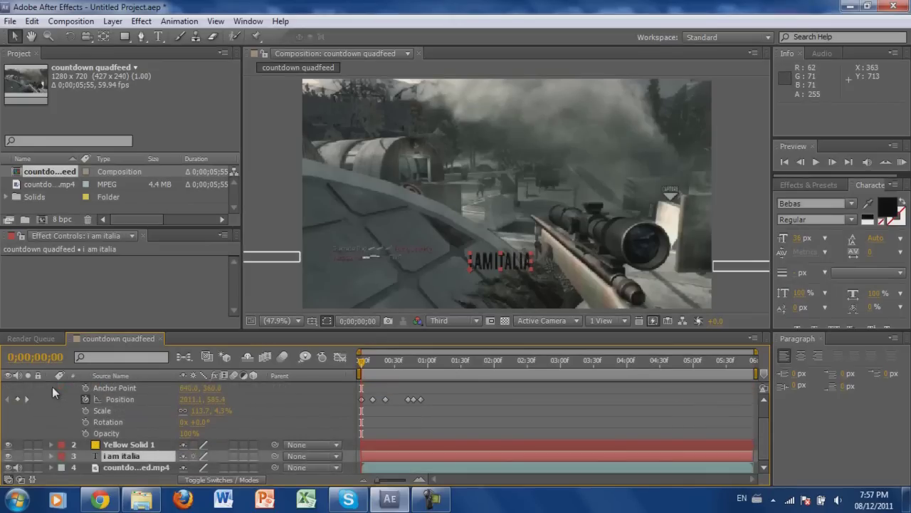
scroll(764, 444, "up", 2)
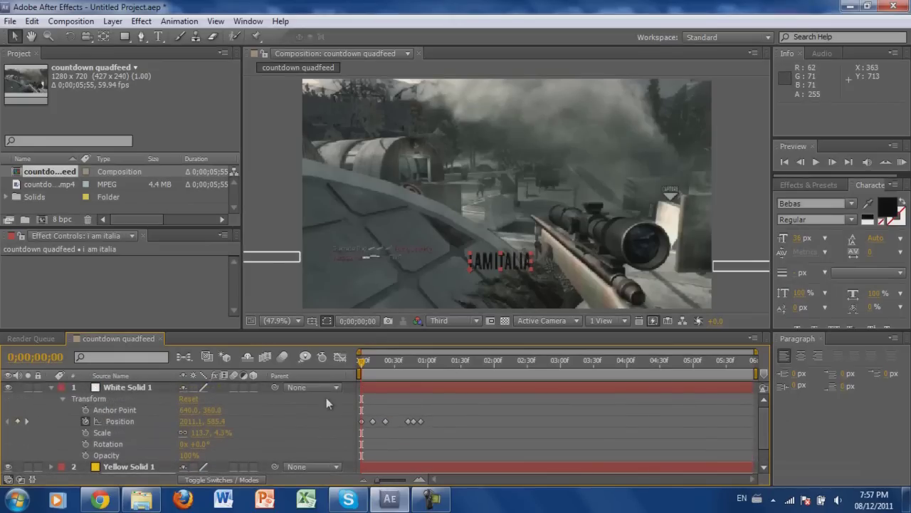
left_click(51, 386)
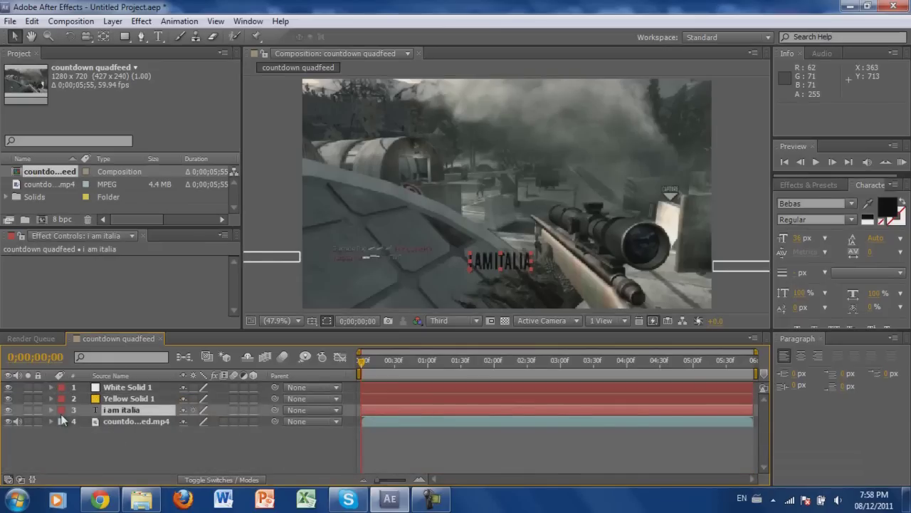
Move the 'i am italia' text off-screen left and set its starting Position keyframe at frame 0
left_click(51, 409)
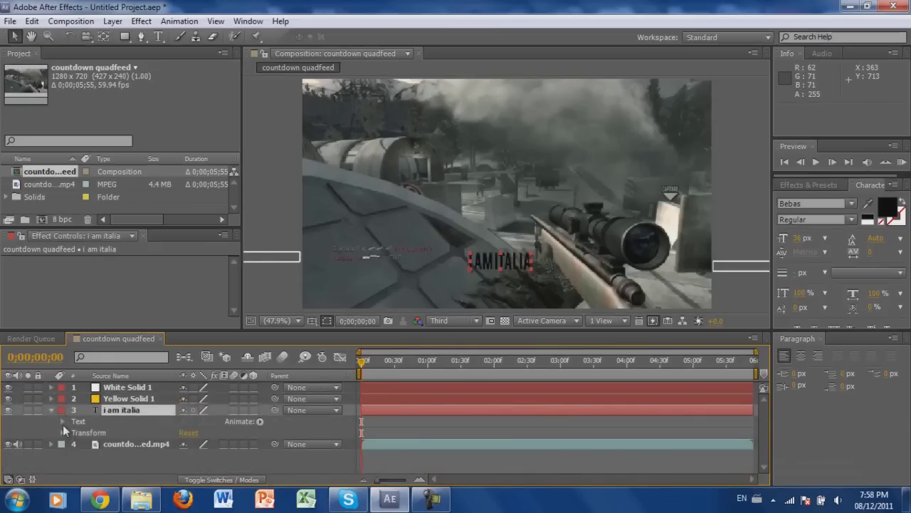
left_click(62, 433)
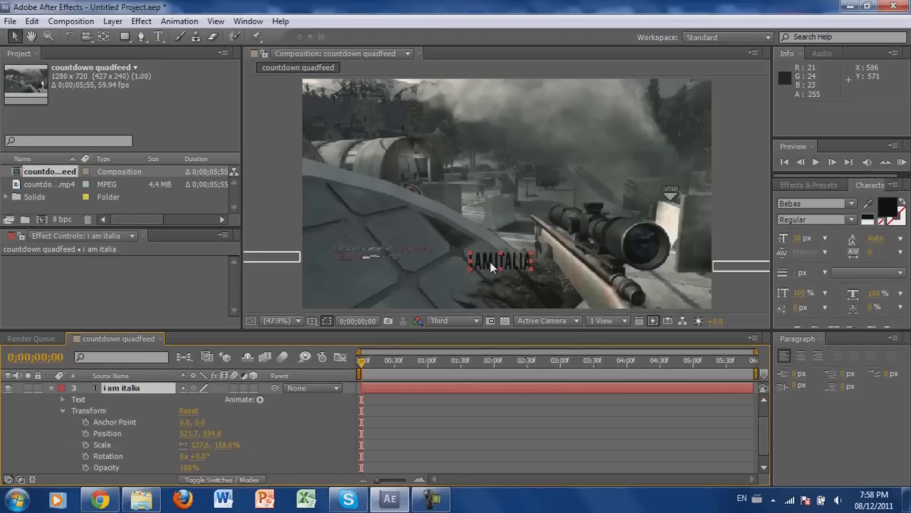
left_click_drag(490, 266, 254, 305)
key("Return")
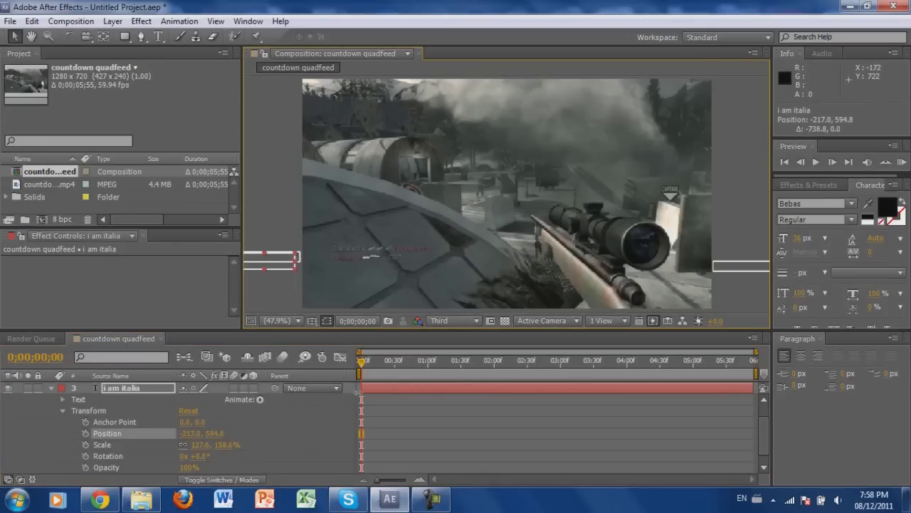
left_click(86, 434)
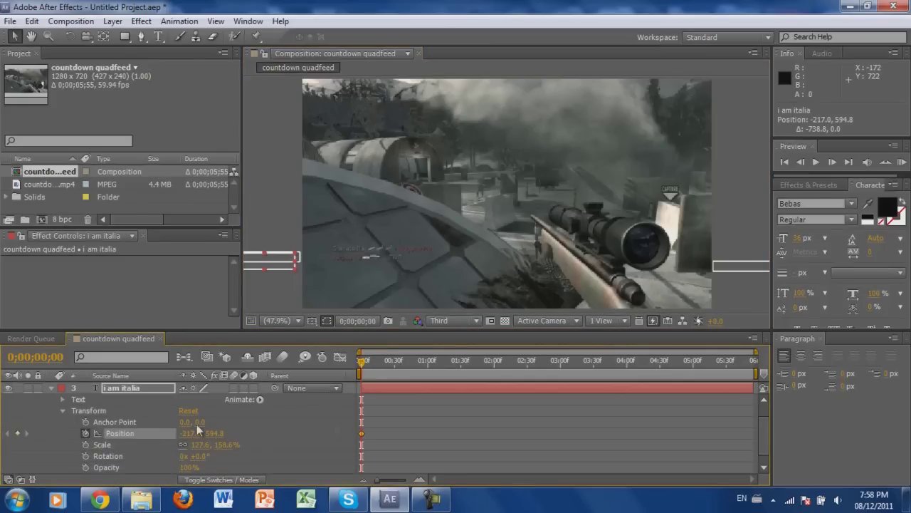
Hold the text at frame 11, slide it to the bars' centre at frame 12, and preview
left_click(371, 363)
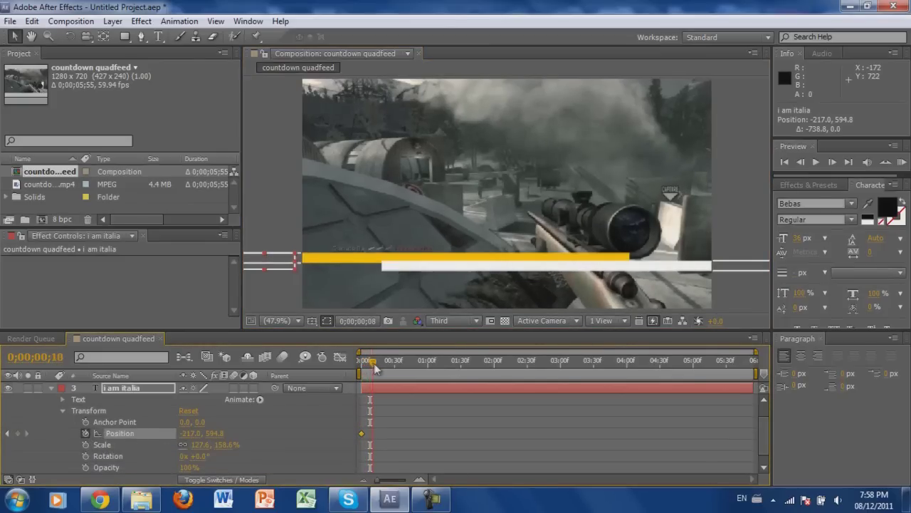
left_click(374, 363)
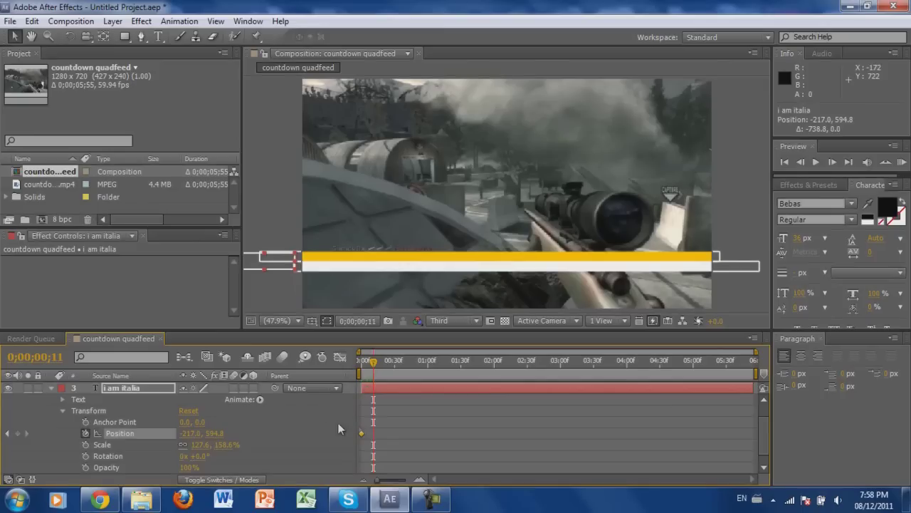
left_click(17, 433)
key("Page_Down")
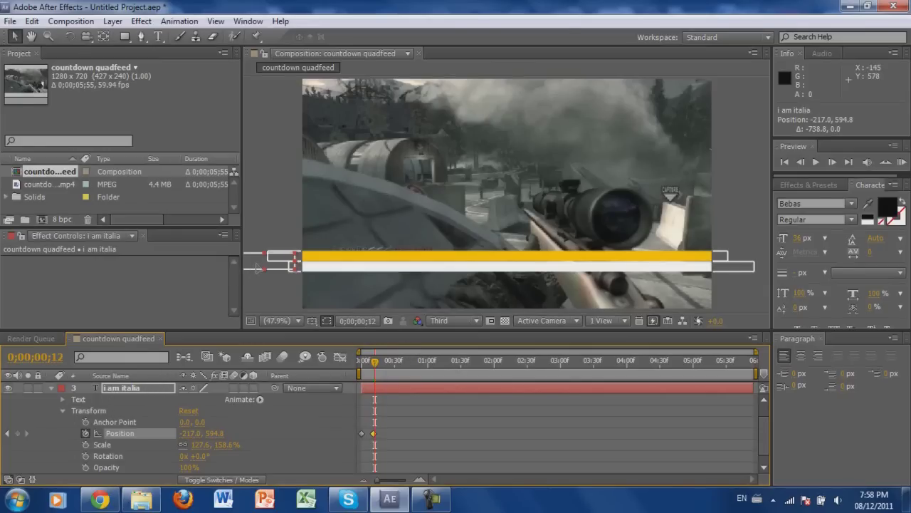
left_click_drag(257, 267, 503, 270)
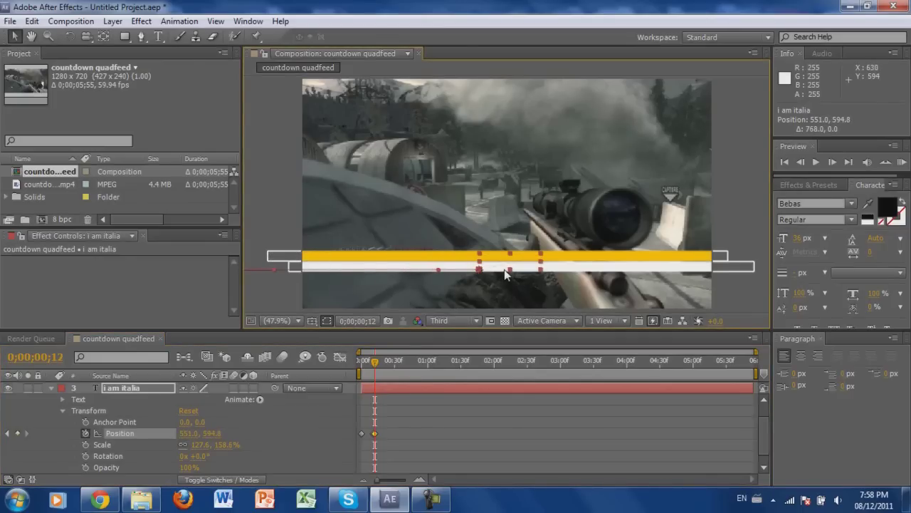
left_click_drag(373, 364, 335, 371)
left_click(816, 162)
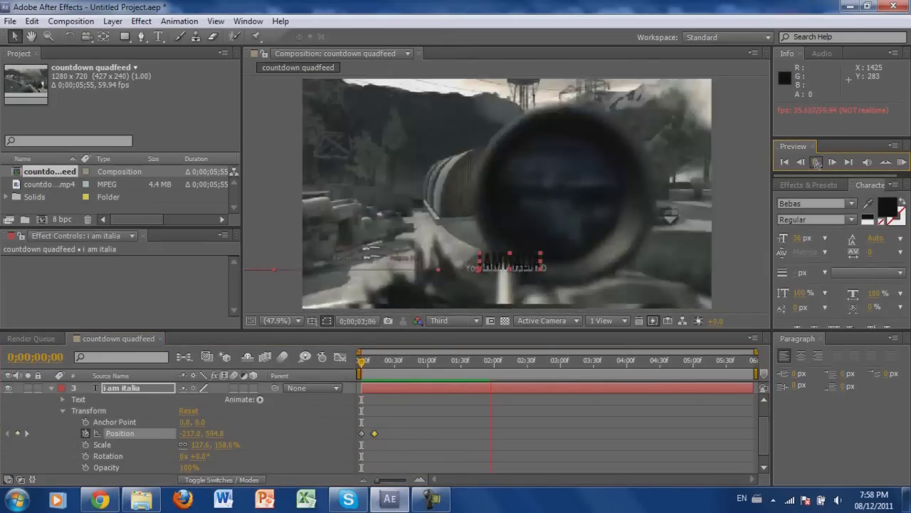
Review the slide-in, then hold the text at 551.0, 594.8 with a Position keyframe at frame 46
left_click(816, 162)
left_click_drag(518, 368, 394, 385)
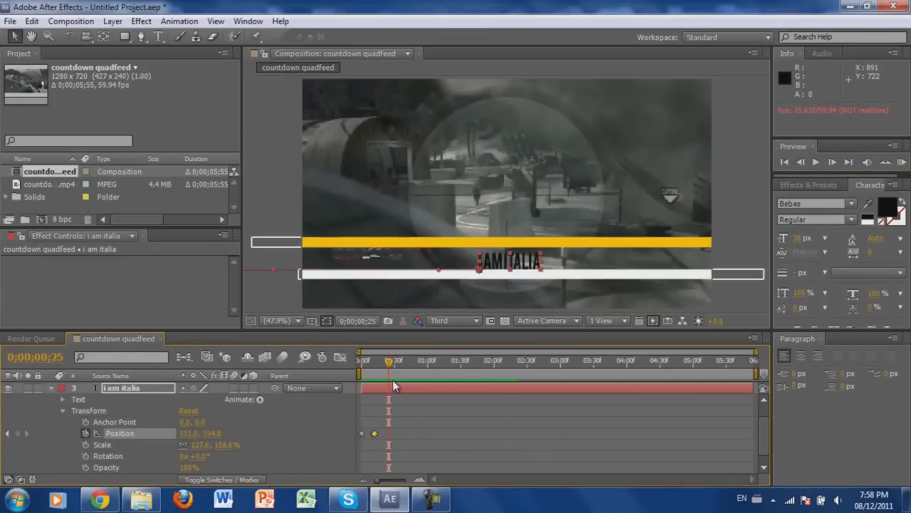
mouse_move(400, 363)
left_mouse_down()
mouse_move(424, 363)
mouse_move(393, 362)
left_mouse_up()
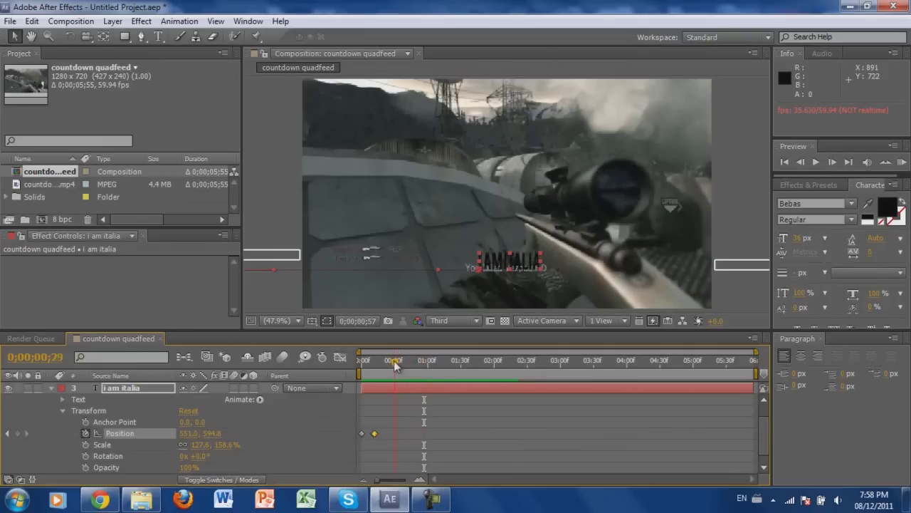
left_click(817, 164)
left_click(818, 165)
left_click_drag(762, 431, 760, 425)
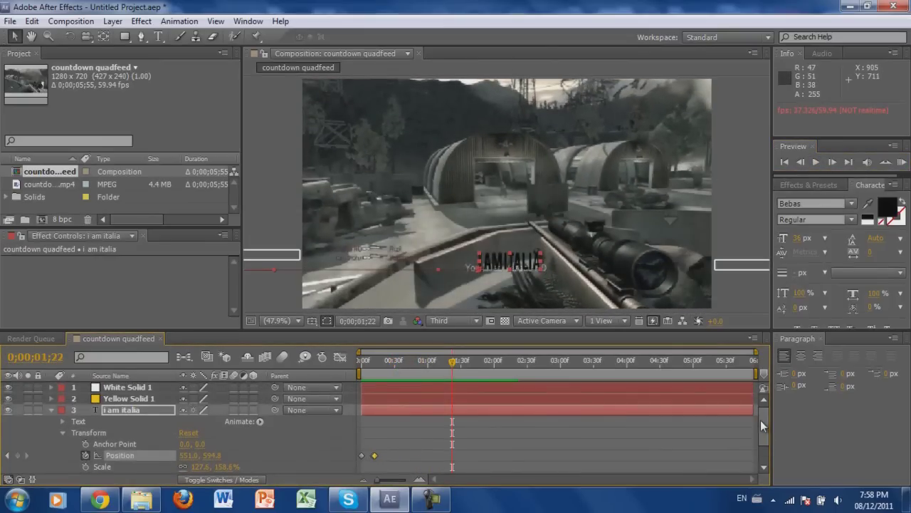
left_click_drag(450, 367, 416, 365)
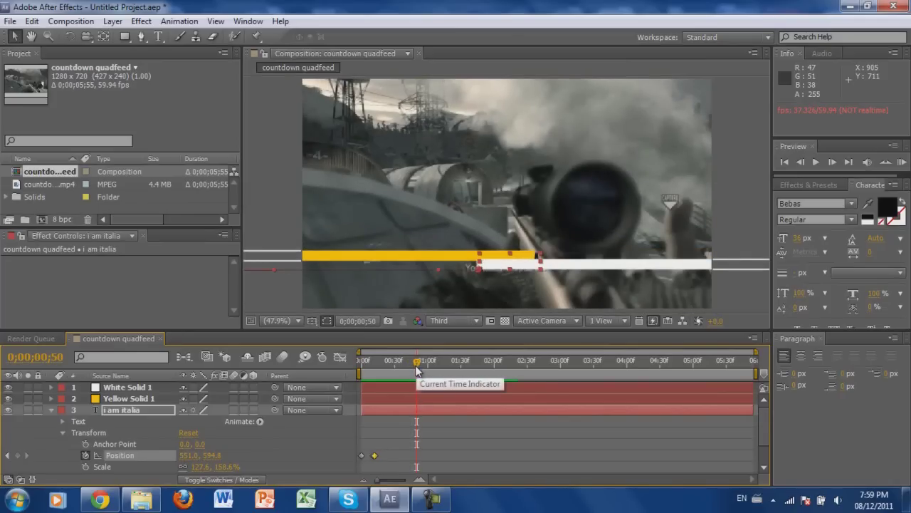
left_click_drag(417, 369, 413, 370)
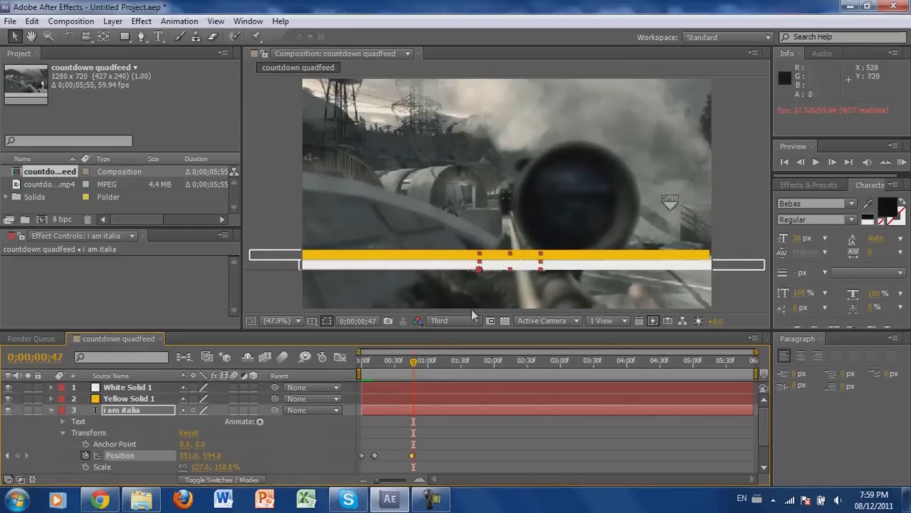
Send the text off-screen left to -210.8, 594.8 at frame 47, then replay from the start
left_click_drag(501, 261, 258, 312)
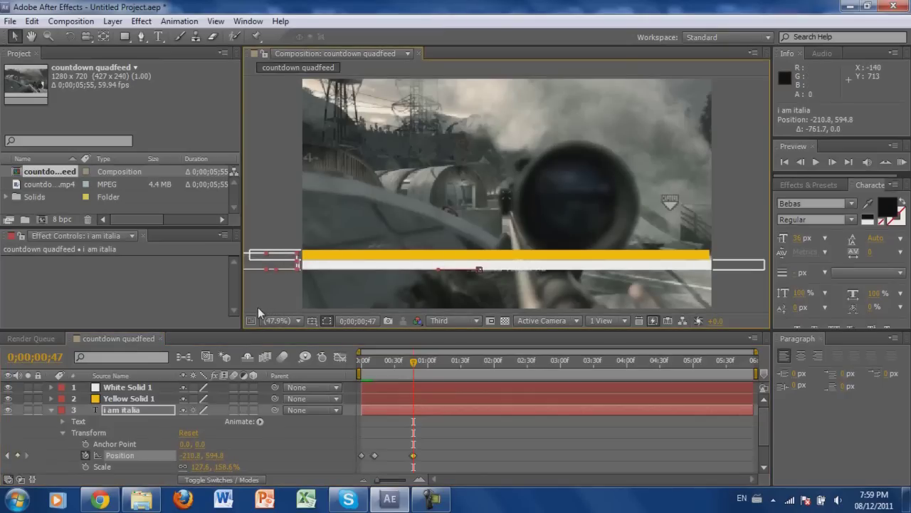
left_click(361, 360)
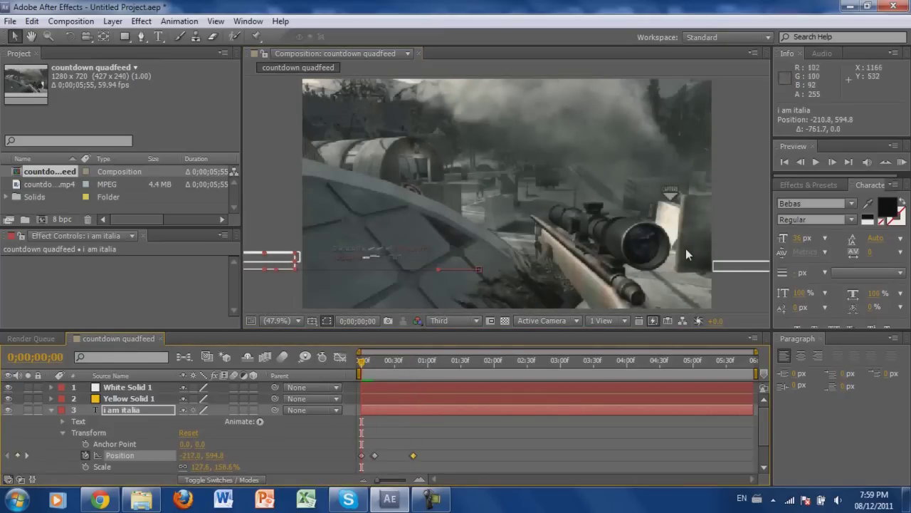
left_click(818, 165)
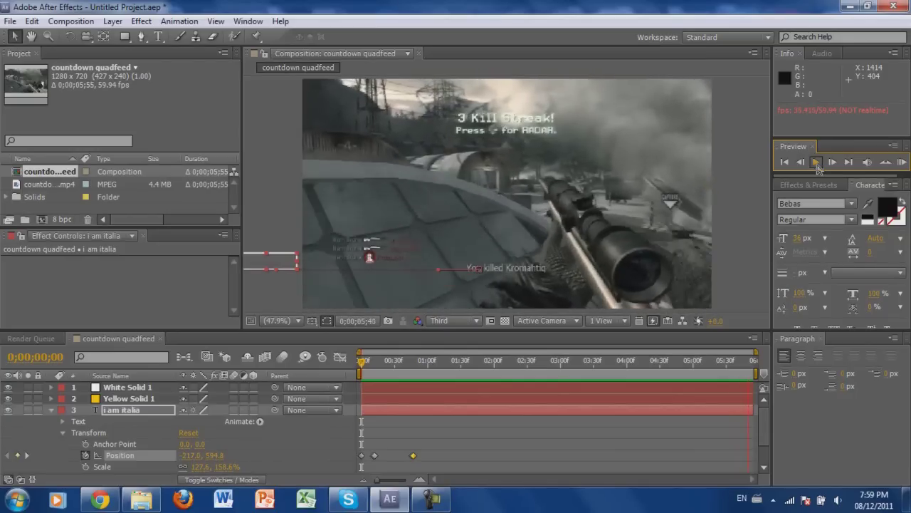
left_click(817, 163)
left_click(902, 163)
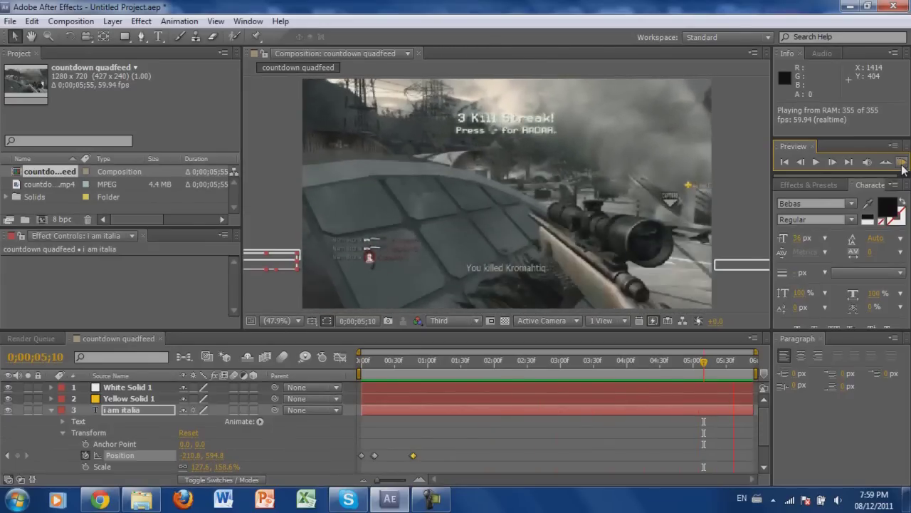
left_click_drag(705, 365, 356, 364)
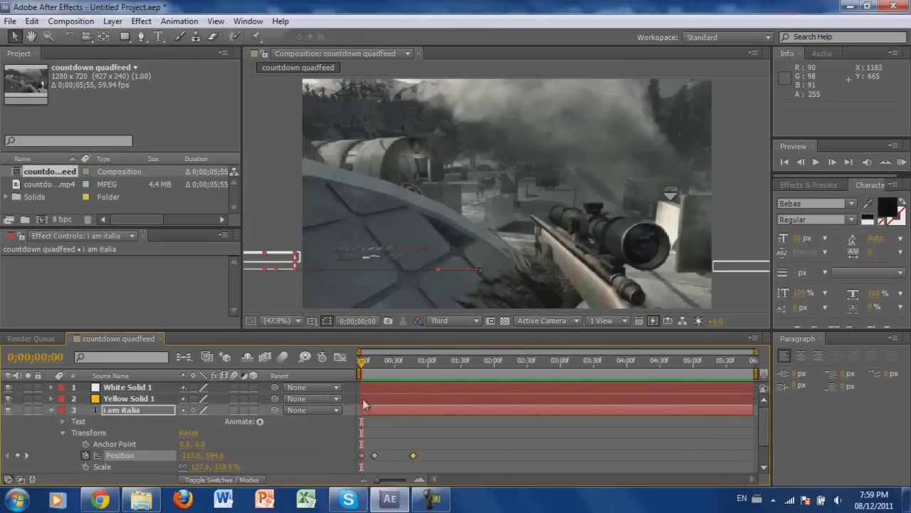
mouse_move(431, 498)
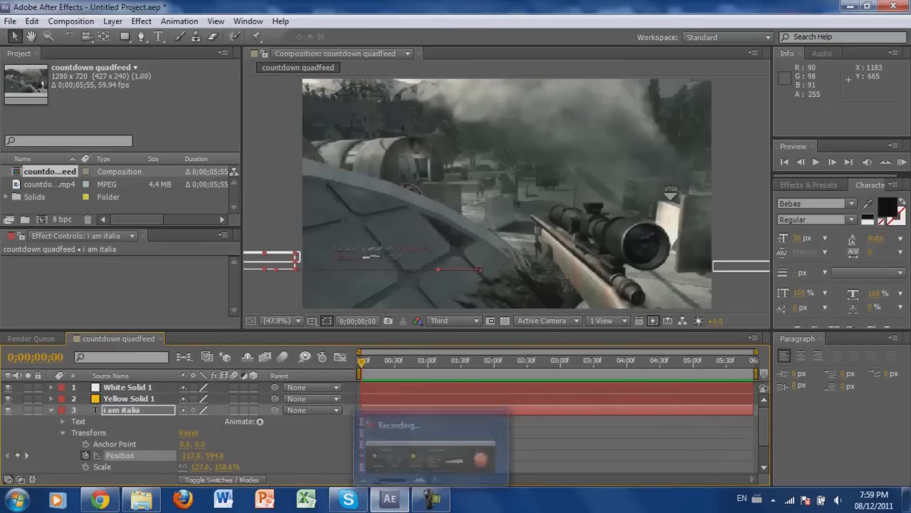